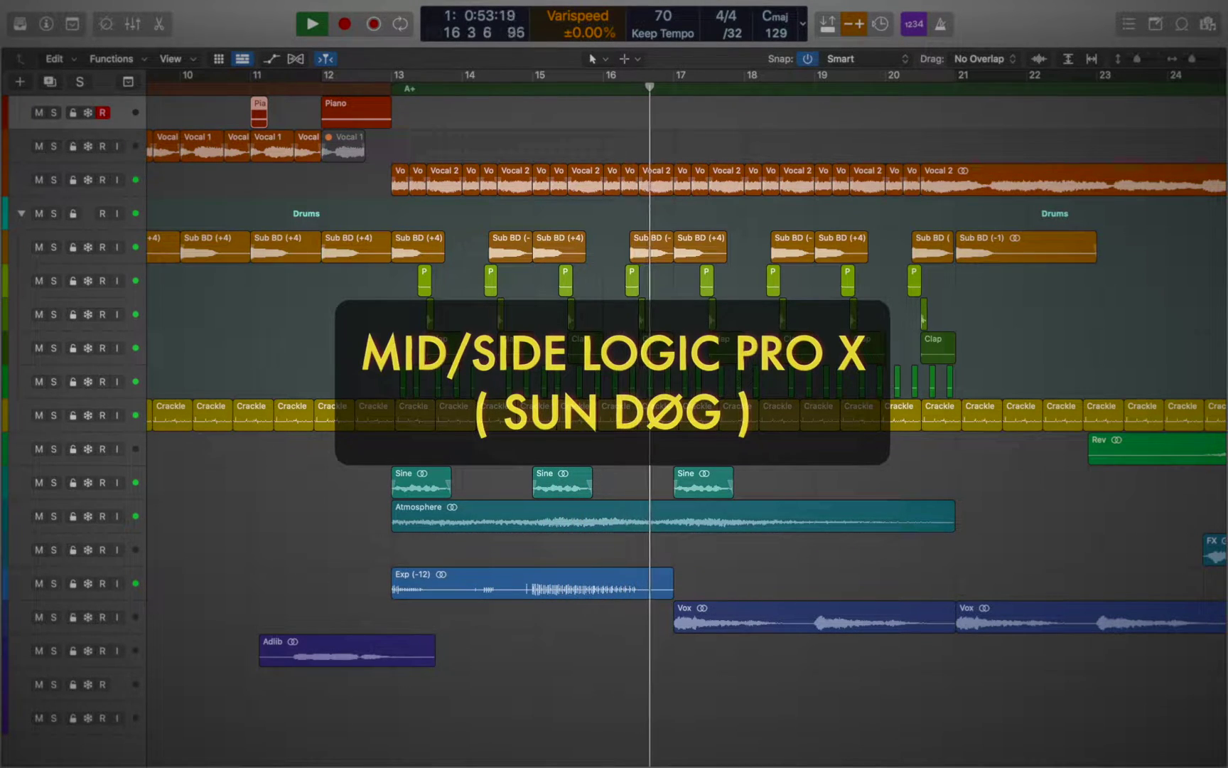
- Stop song playback with the playhead left at bar 17
{"action": "key", "text": "space"}
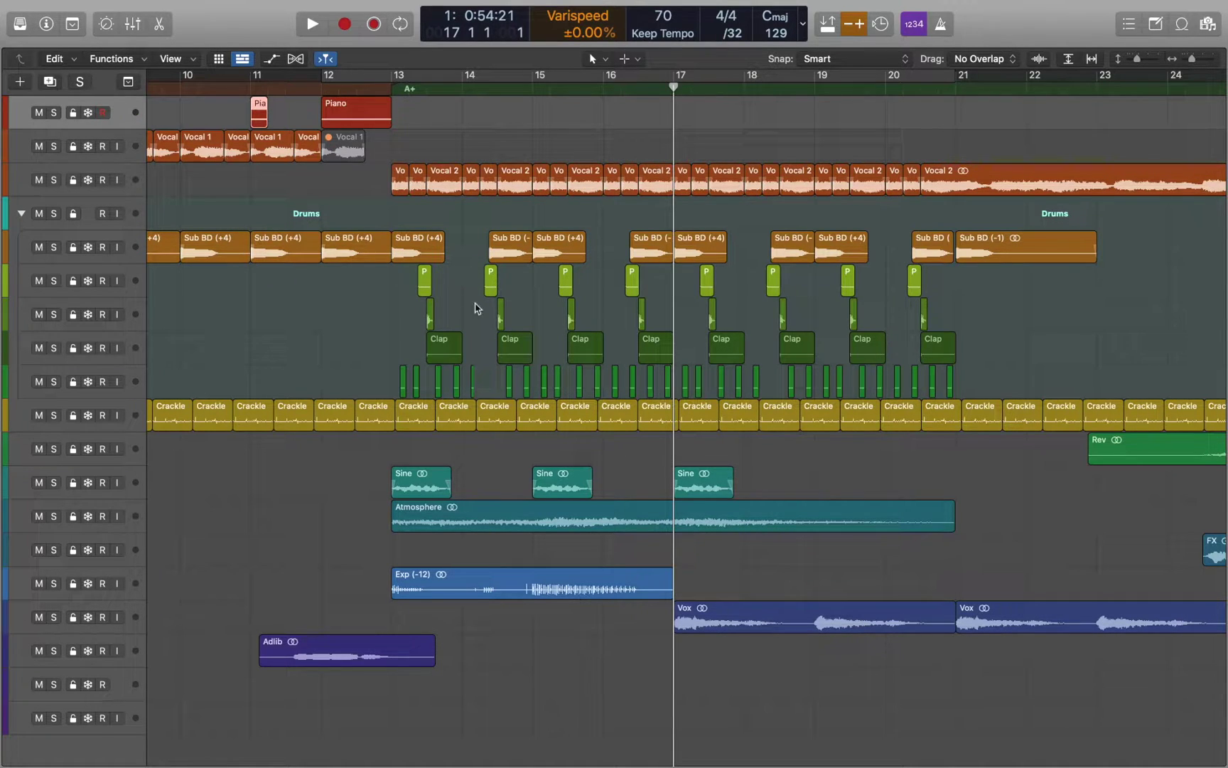
- Cycle bars 13–15 over the two Sub BD regions and bring up the Drums Audio FX plug-in list
{"action": "left_click_drag", "start_coordinate": [415, 219], "coordinate": [512, 253]}
{"action": "key", "text": "super+u"}
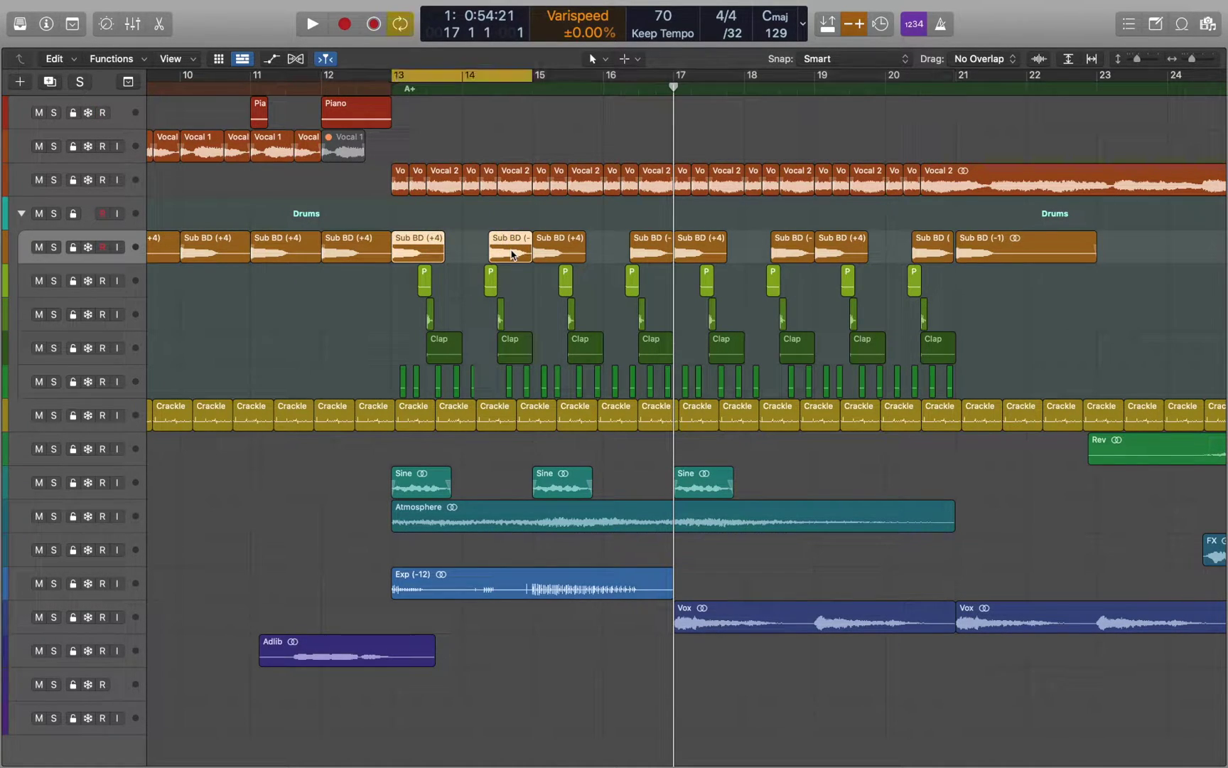
{"action": "key", "text": "i"}
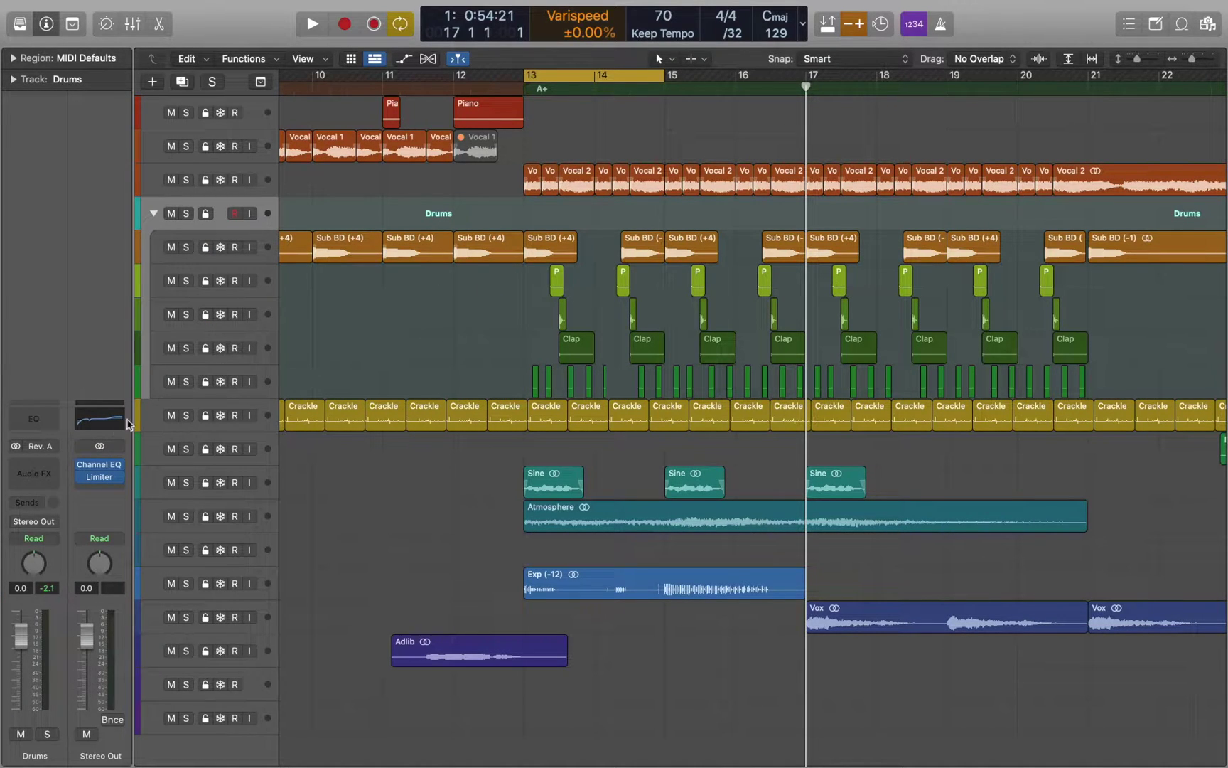
{"action": "left_click", "coordinate": [47, 473]}
- Insert a stereo MultiMeter (Metering > MultiMeter > Stereo) on the Drums channel
{"action": "mouse_move", "coordinate": [68, 587]}
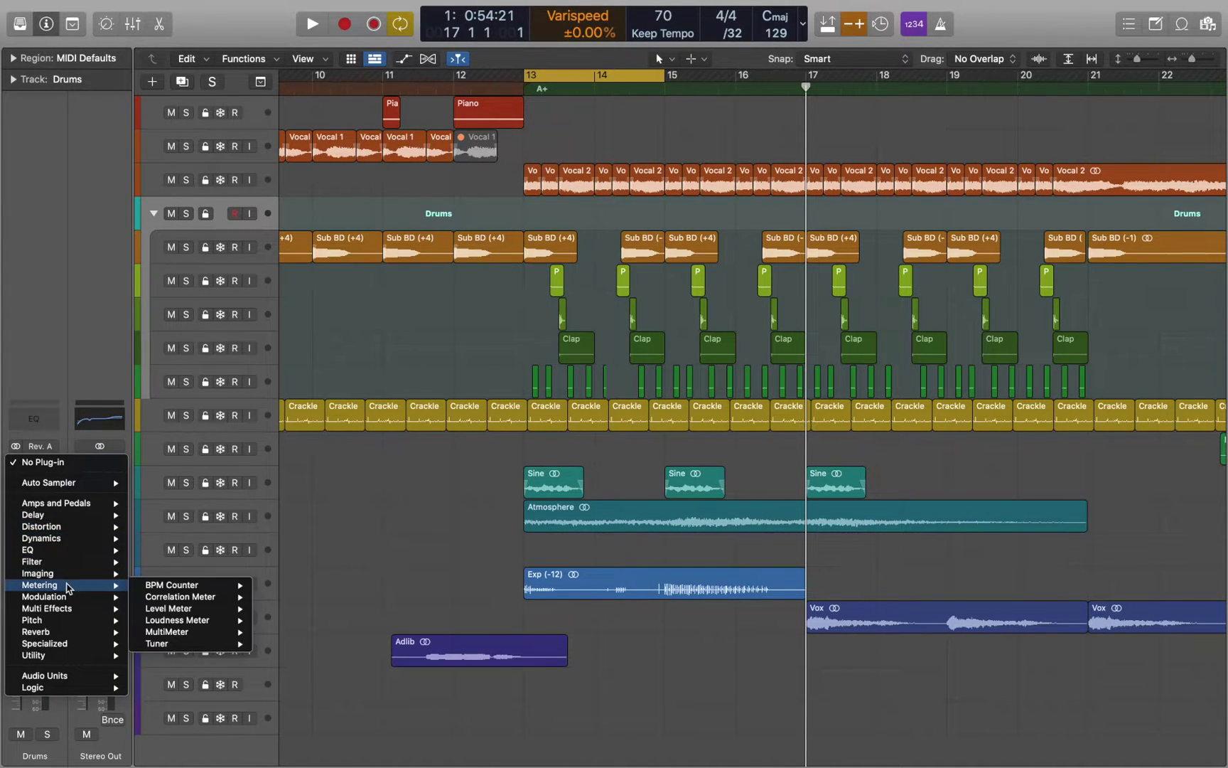
{"action": "mouse_move", "coordinate": [224, 632]}
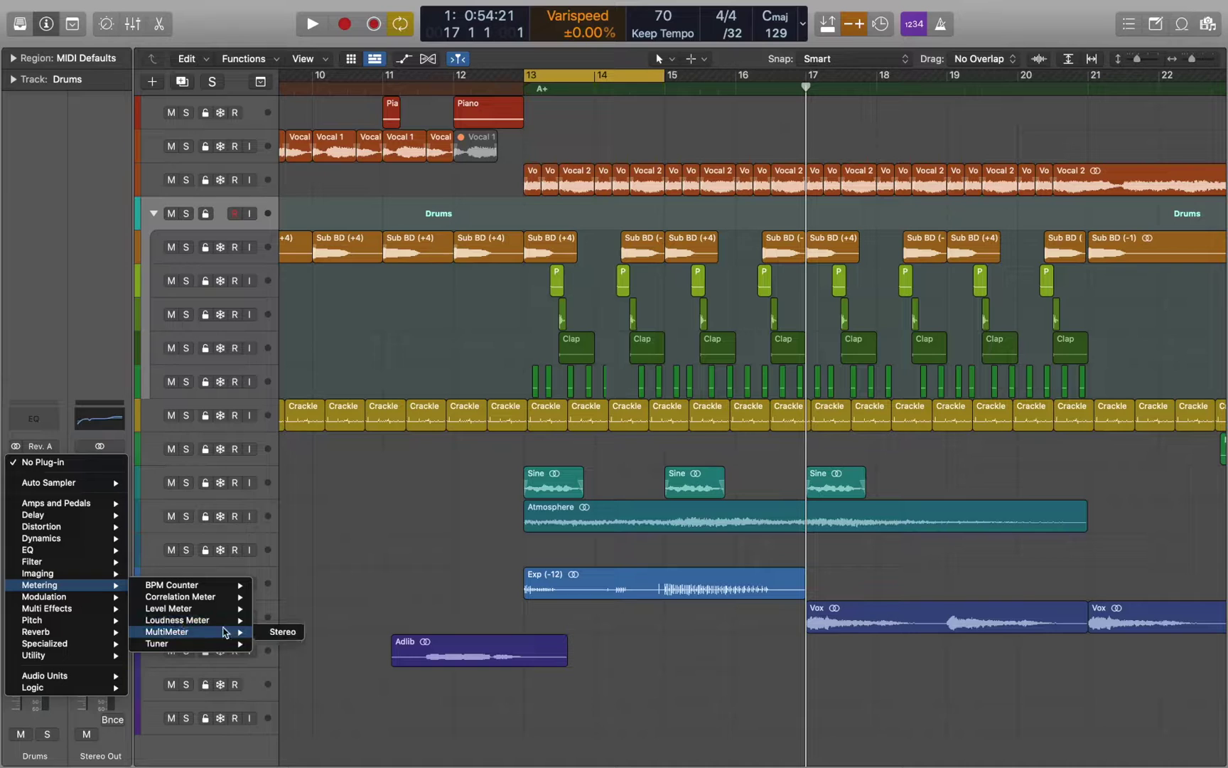
{"action": "left_click", "coordinate": [281, 631]}
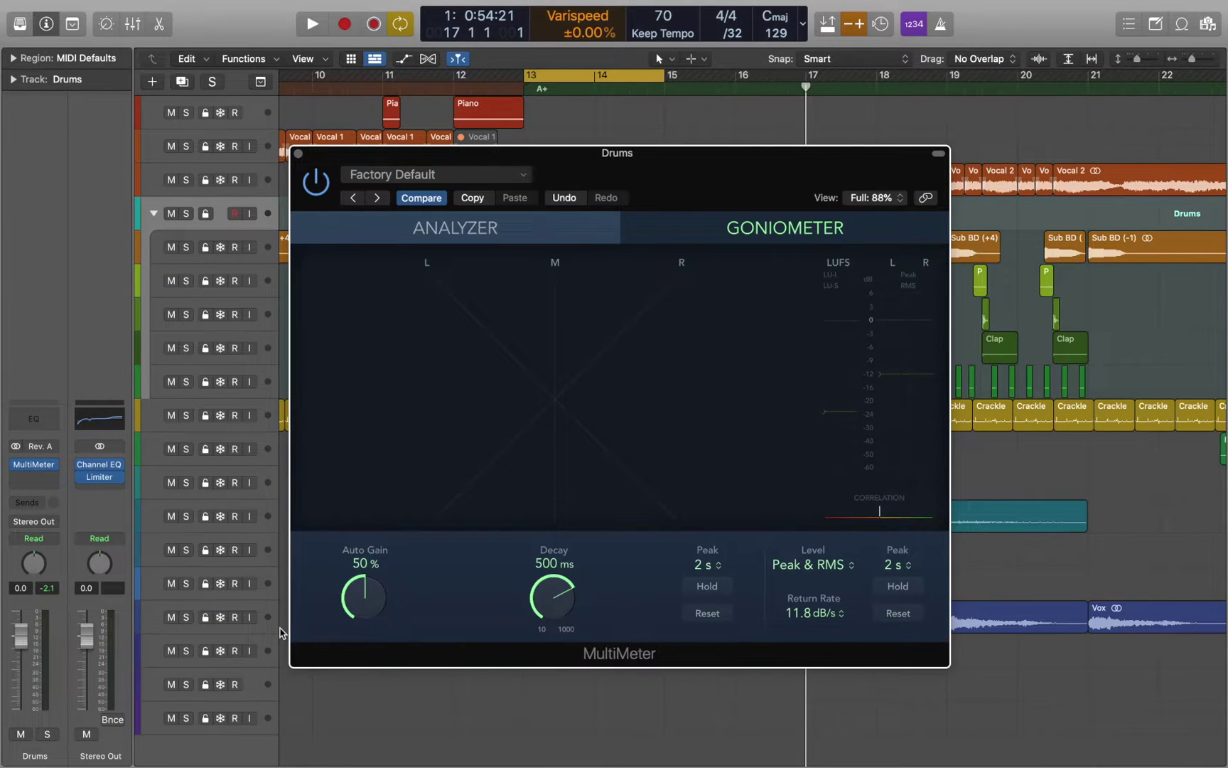
- Solo the Drums and play the cycle to read the MultiMeter, then stop
{"action": "key", "text": "s"}
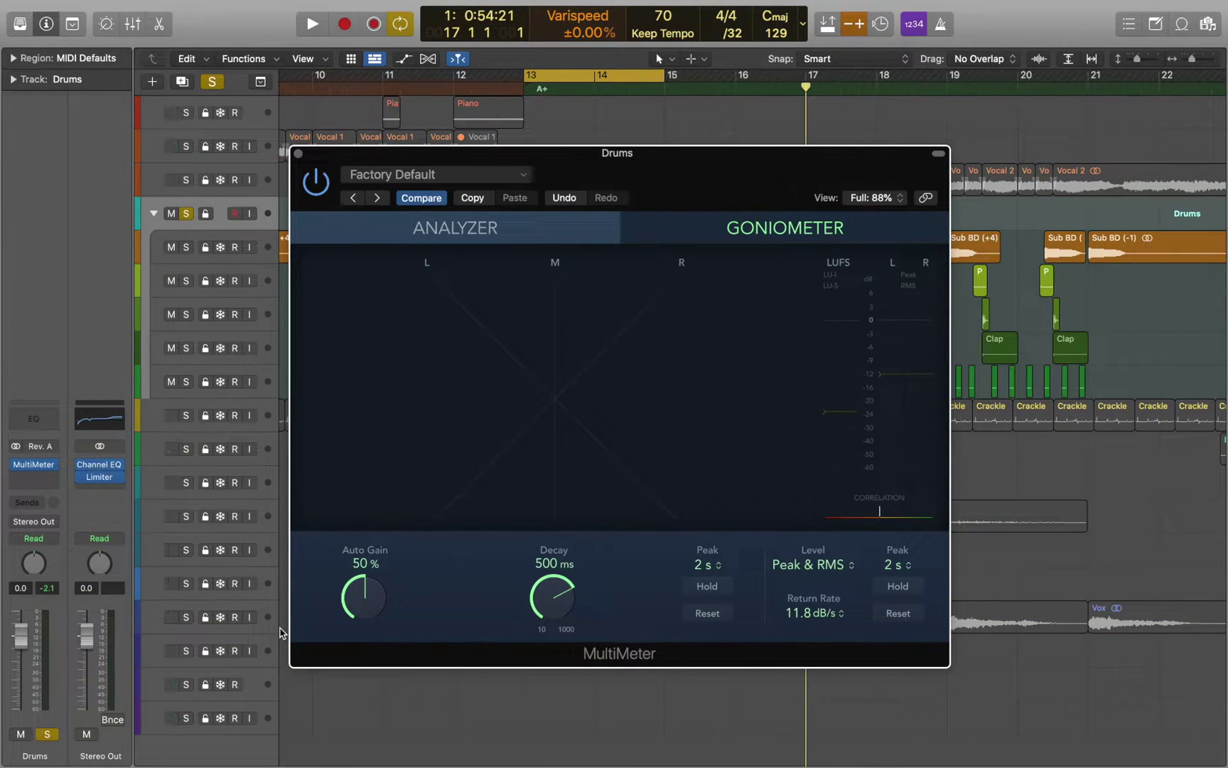
{"action": "key", "text": "space"}
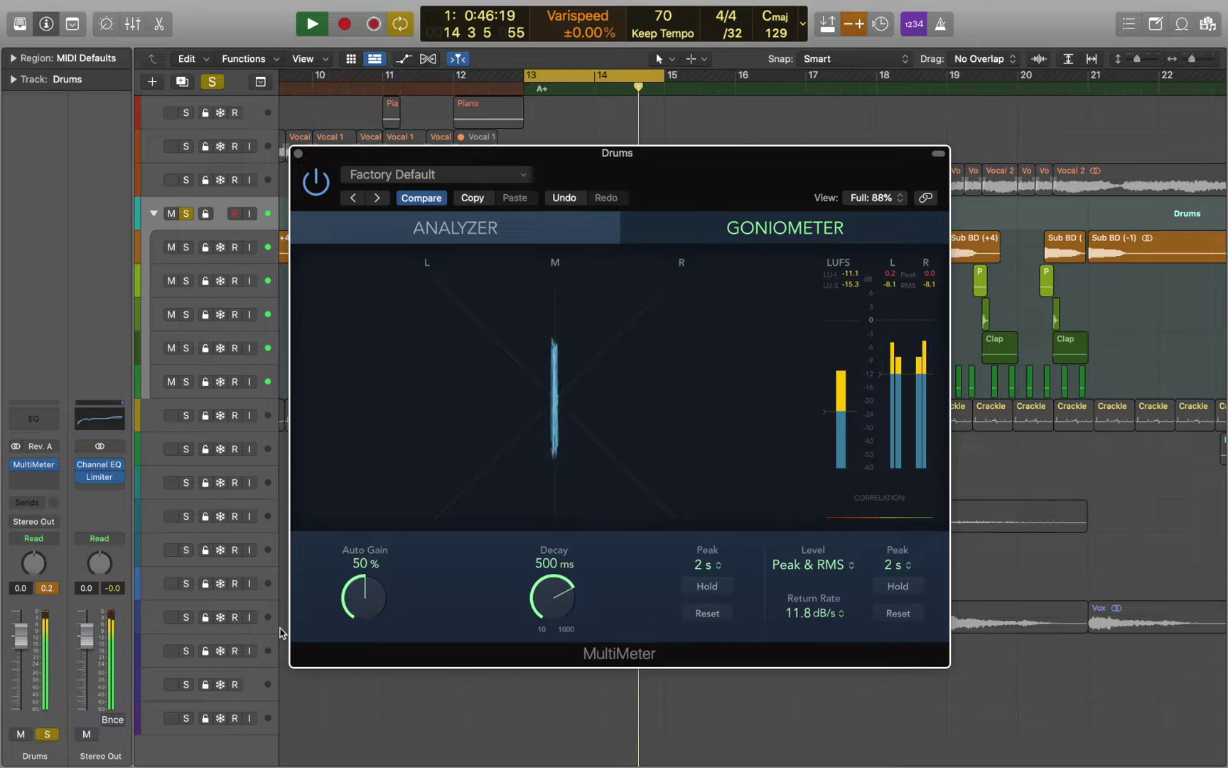
{"action": "key", "text": "space"}
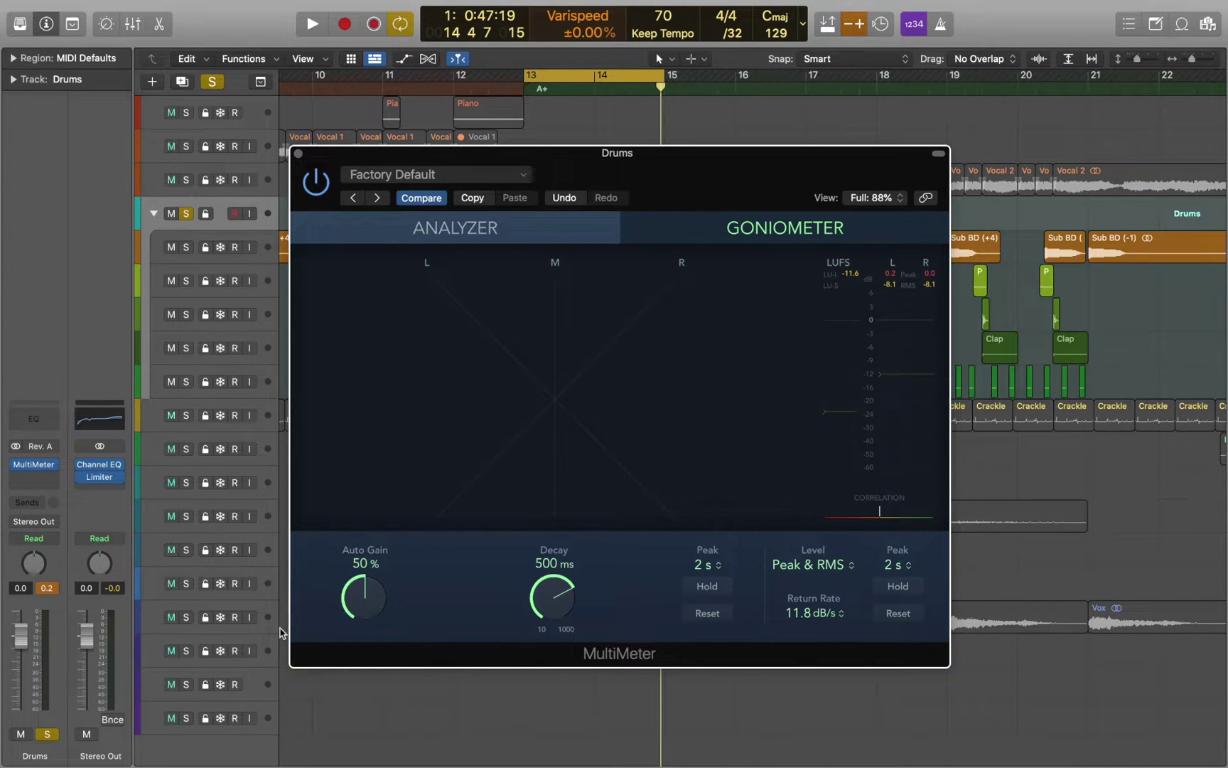
- Replace the Drums MultiMeter with Reverb > ChromaVerb
{"action": "left_click", "coordinate": [54, 464]}
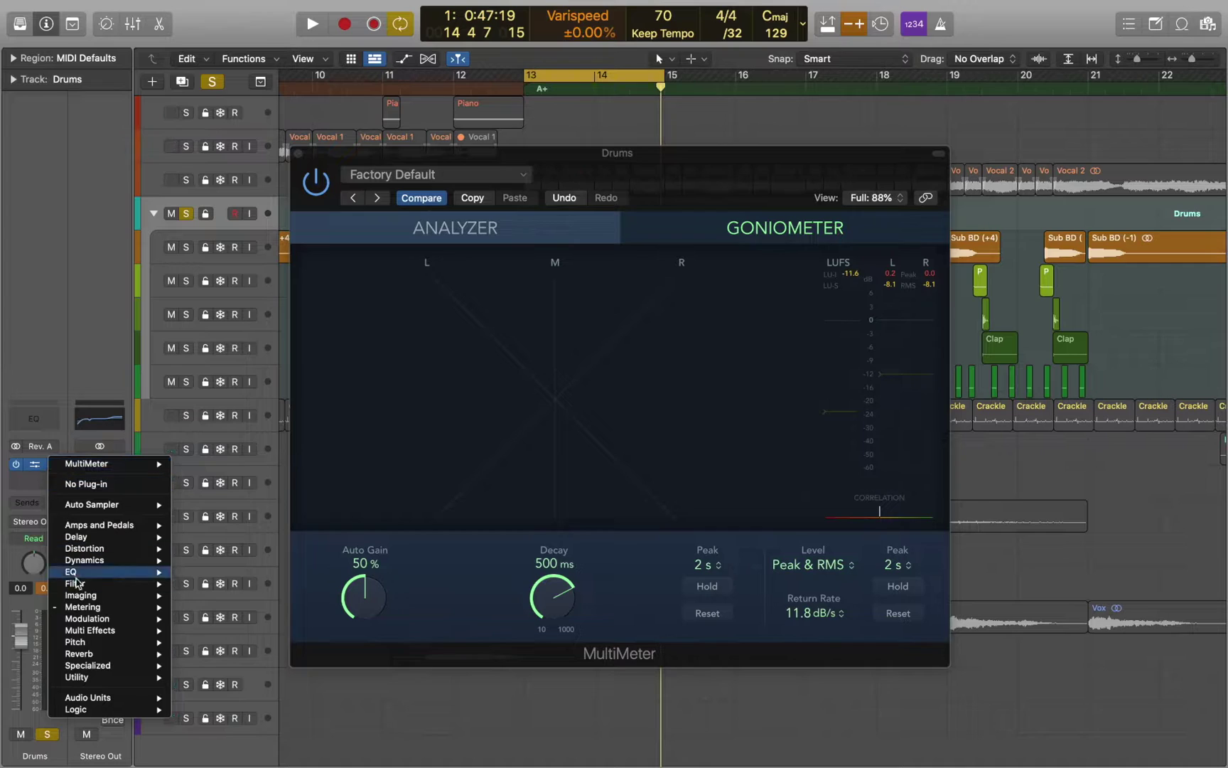
{"action": "mouse_move", "coordinate": [83, 658]}
{"action": "mouse_move", "coordinate": [219, 655]}
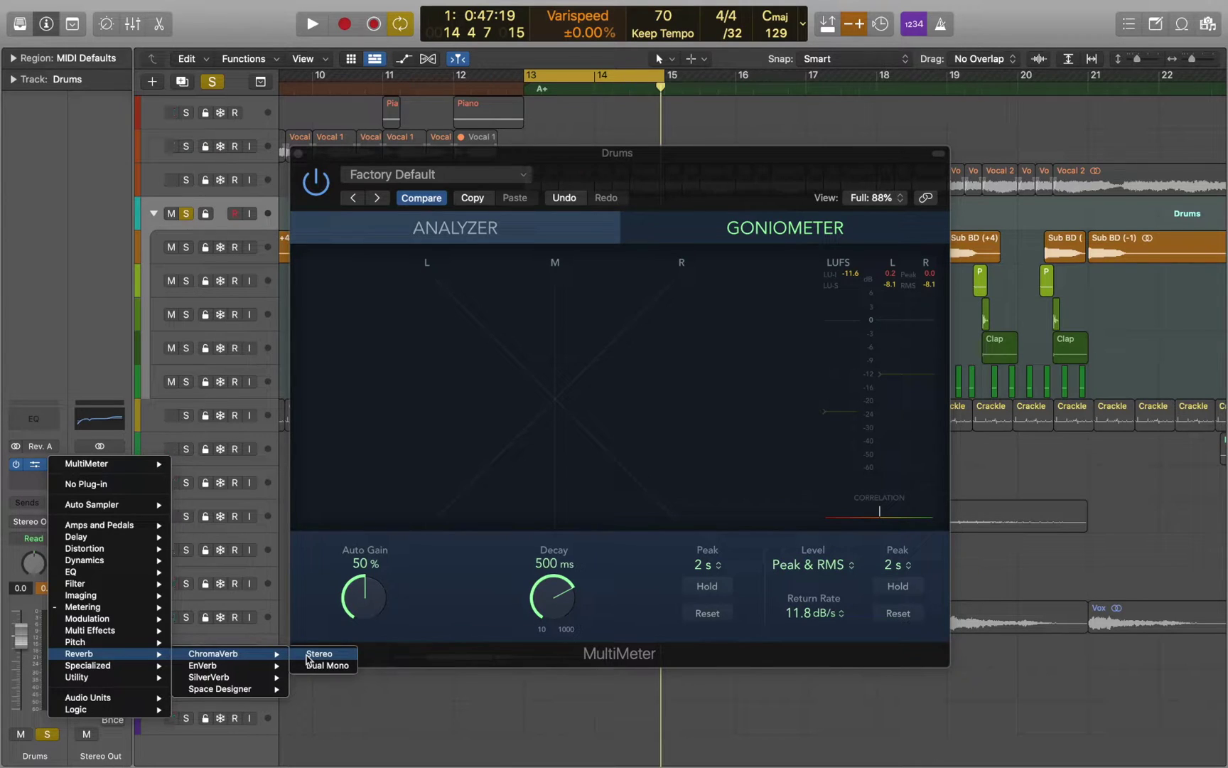
{"action": "left_click", "coordinate": [309, 666]}
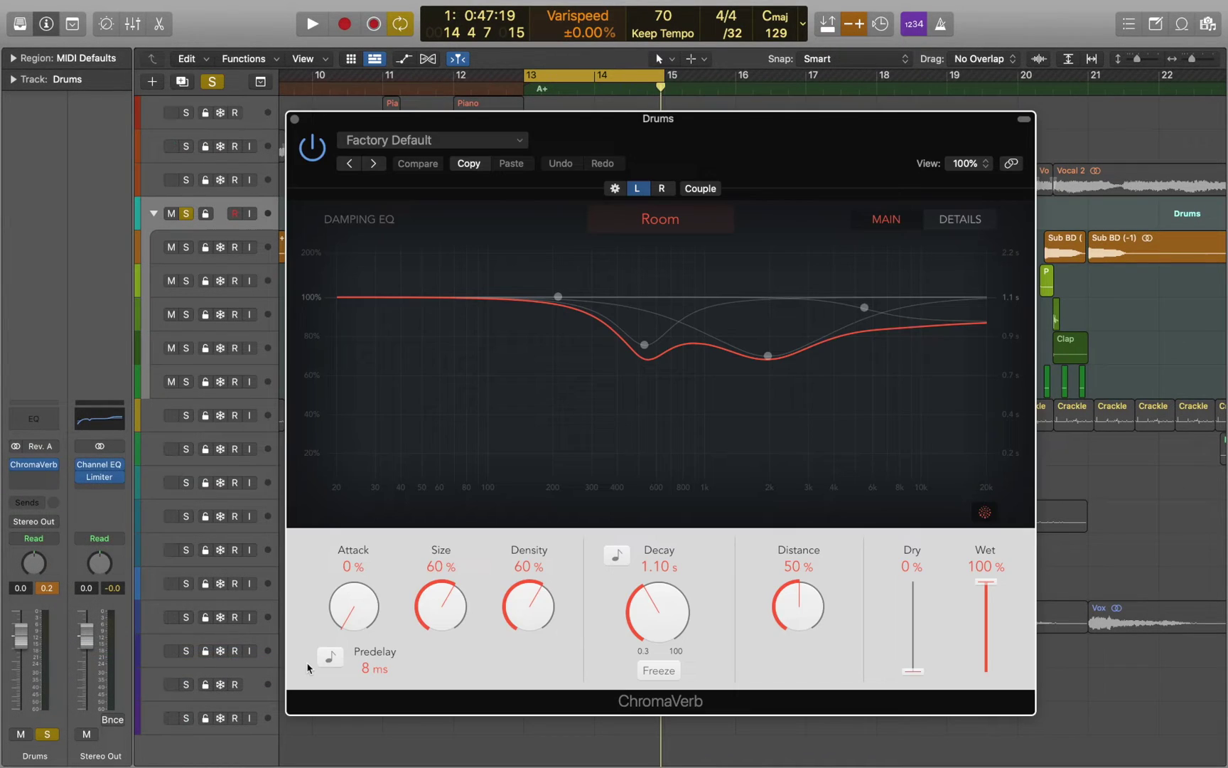
- Switch ChromaVerb to Mid/Side mode and set the Mid channel to Dry 100%, Wet 0%
{"action": "left_click", "coordinate": [616, 189]}
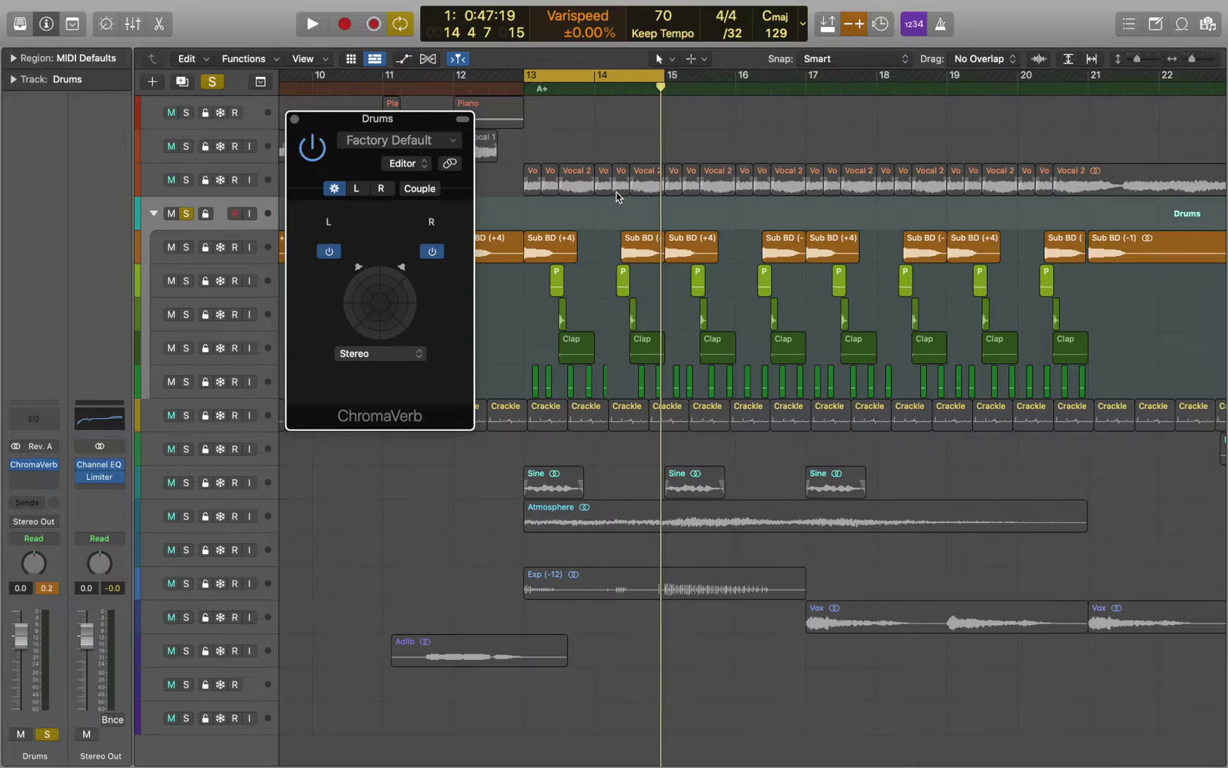
{"action": "left_click", "coordinate": [411, 353]}
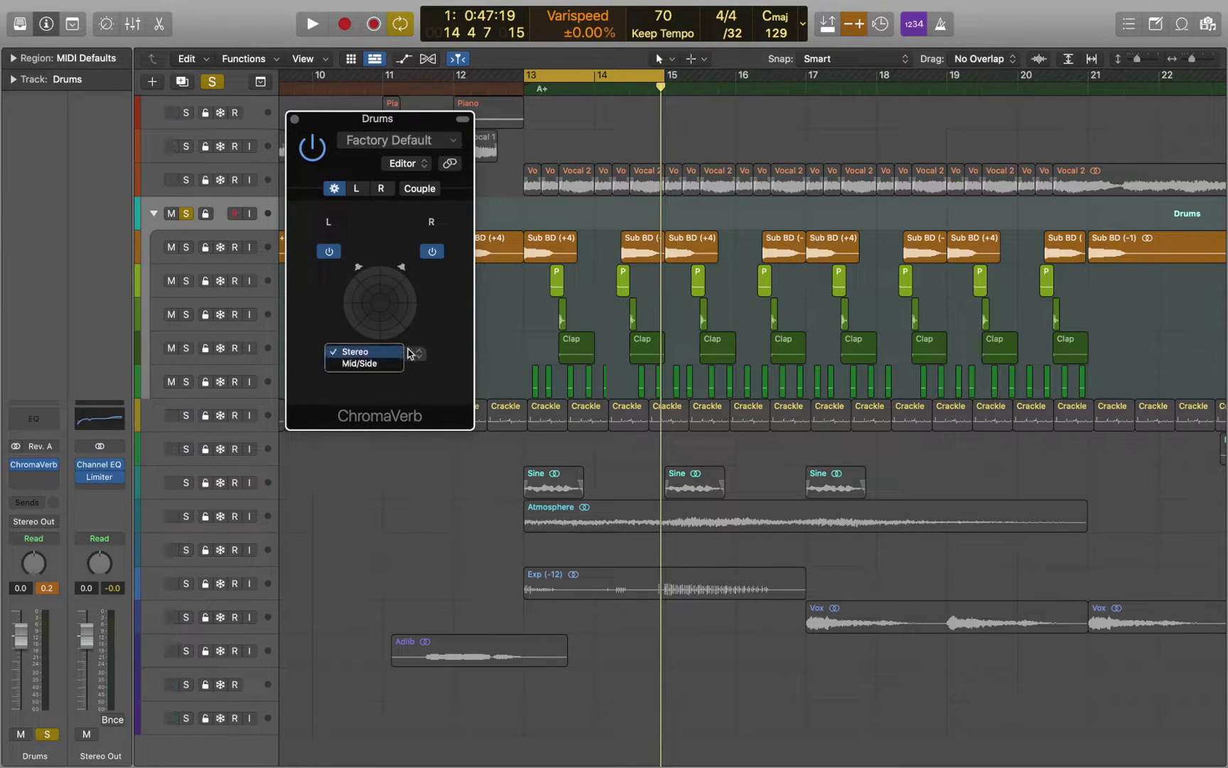
{"action": "left_click", "coordinate": [393, 364]}
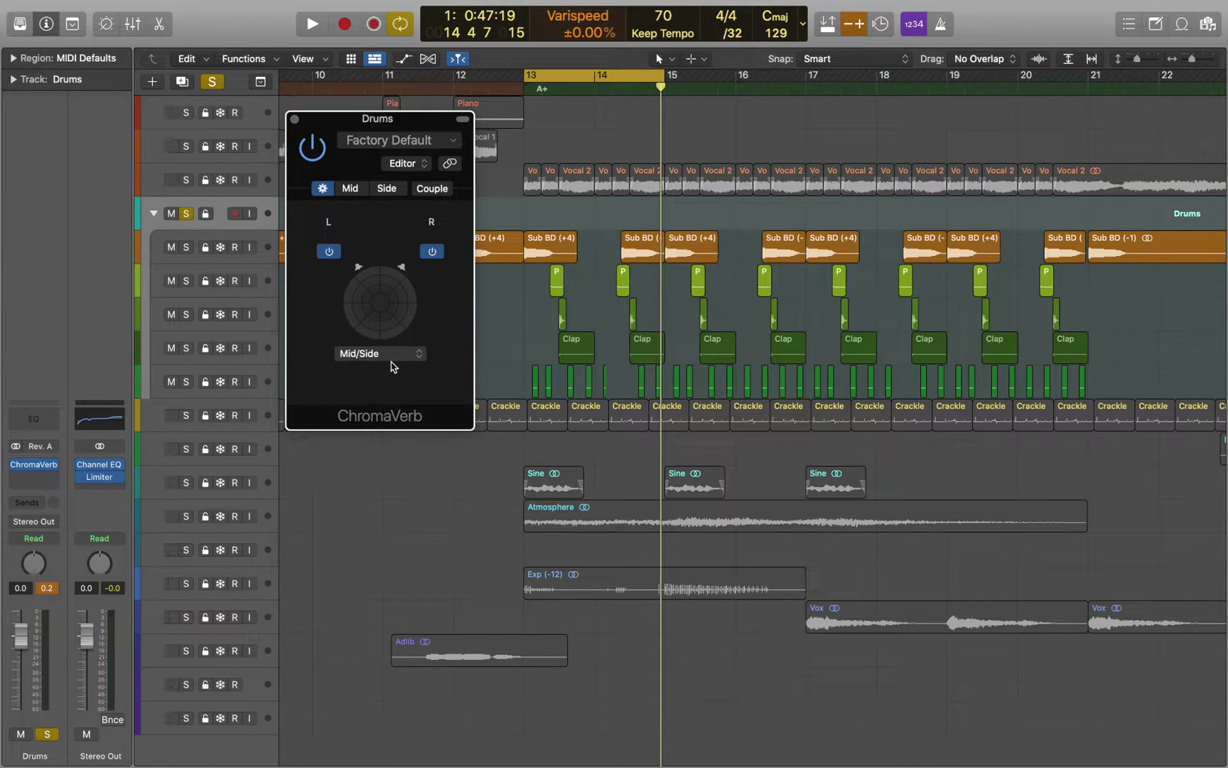
{"action": "left_click", "coordinate": [354, 190]}
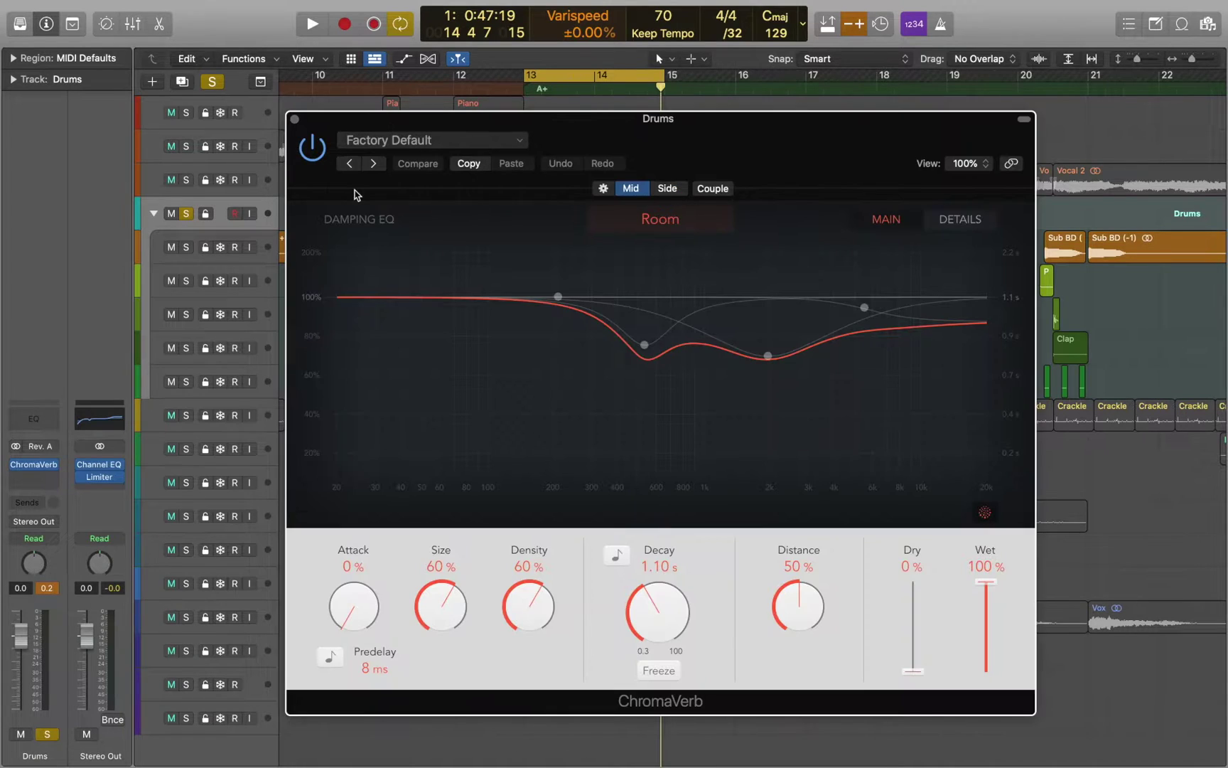
{"action": "left_click_drag", "start_coordinate": [918, 640], "coordinate": [919, 547]}
{"action": "left_click_drag", "start_coordinate": [986, 581], "coordinate": [989, 699]}
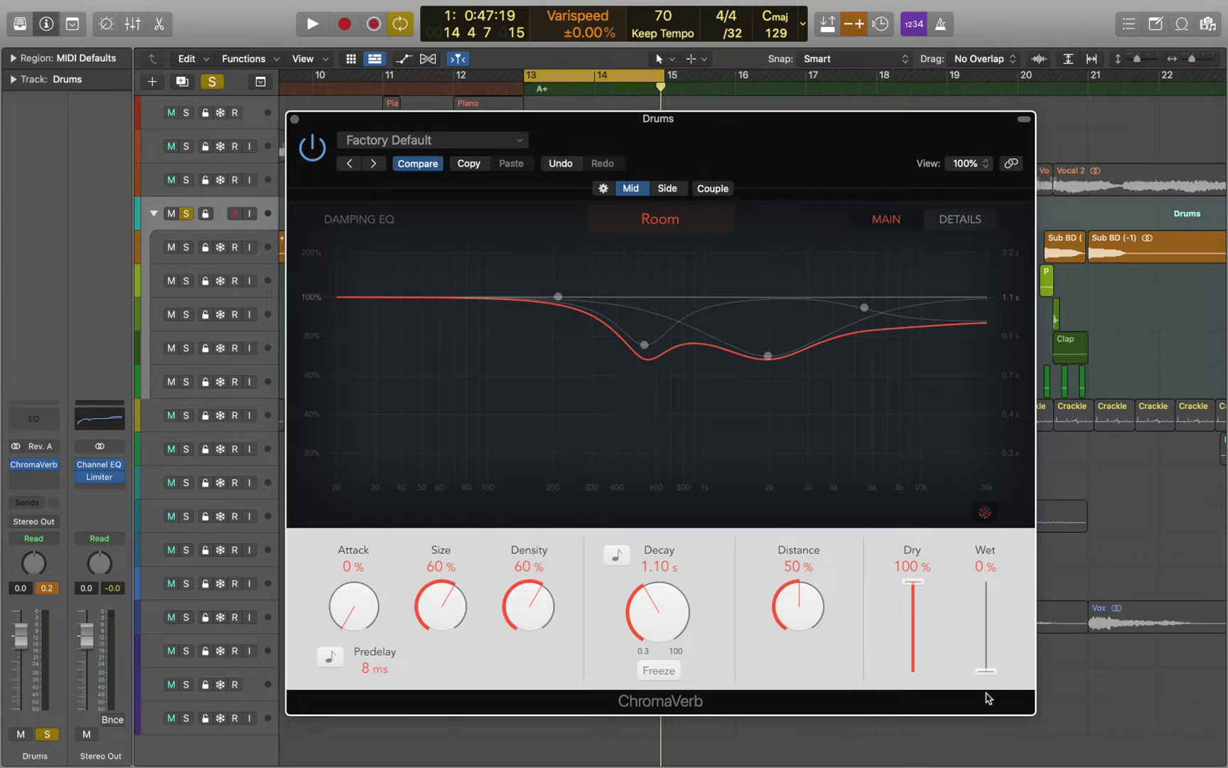
- Keep ChromaVerb's Side channel at Dry 0%, Wet 100%, audition the drums, and close the plug-in window
{"action": "left_click", "coordinate": [672, 190]}
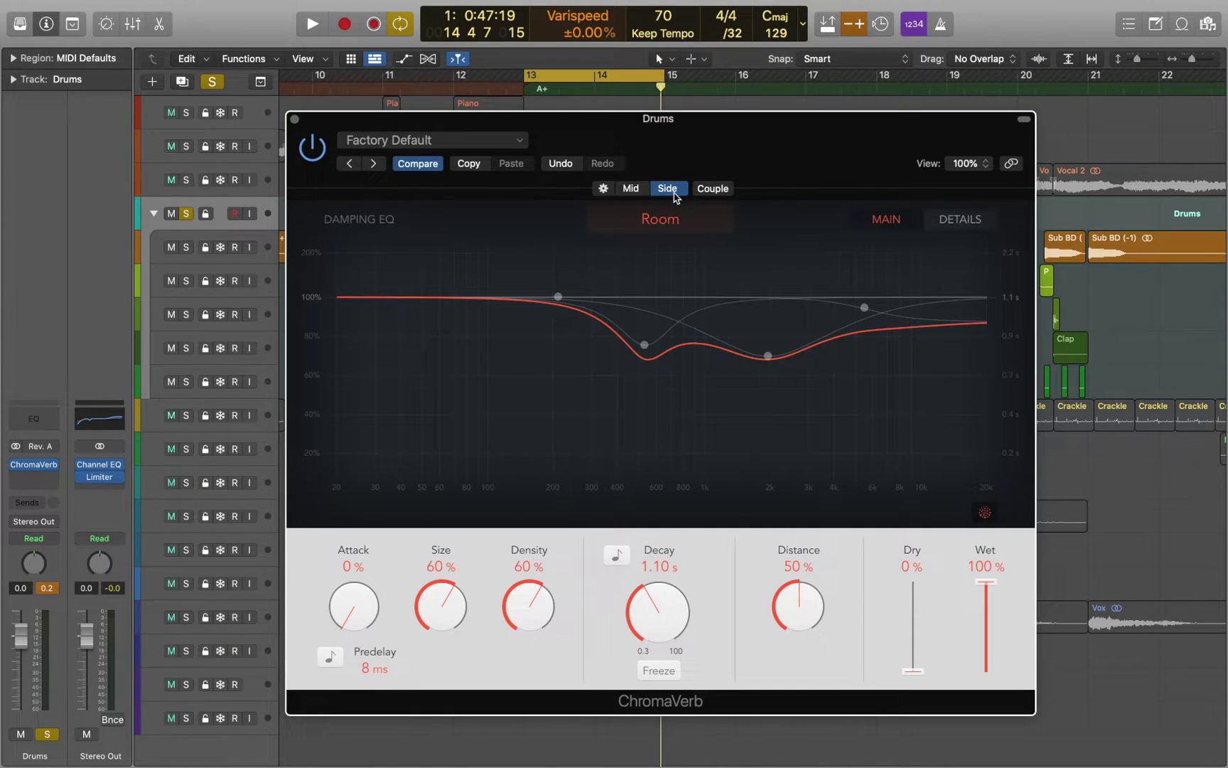
{"action": "key", "text": "space"}
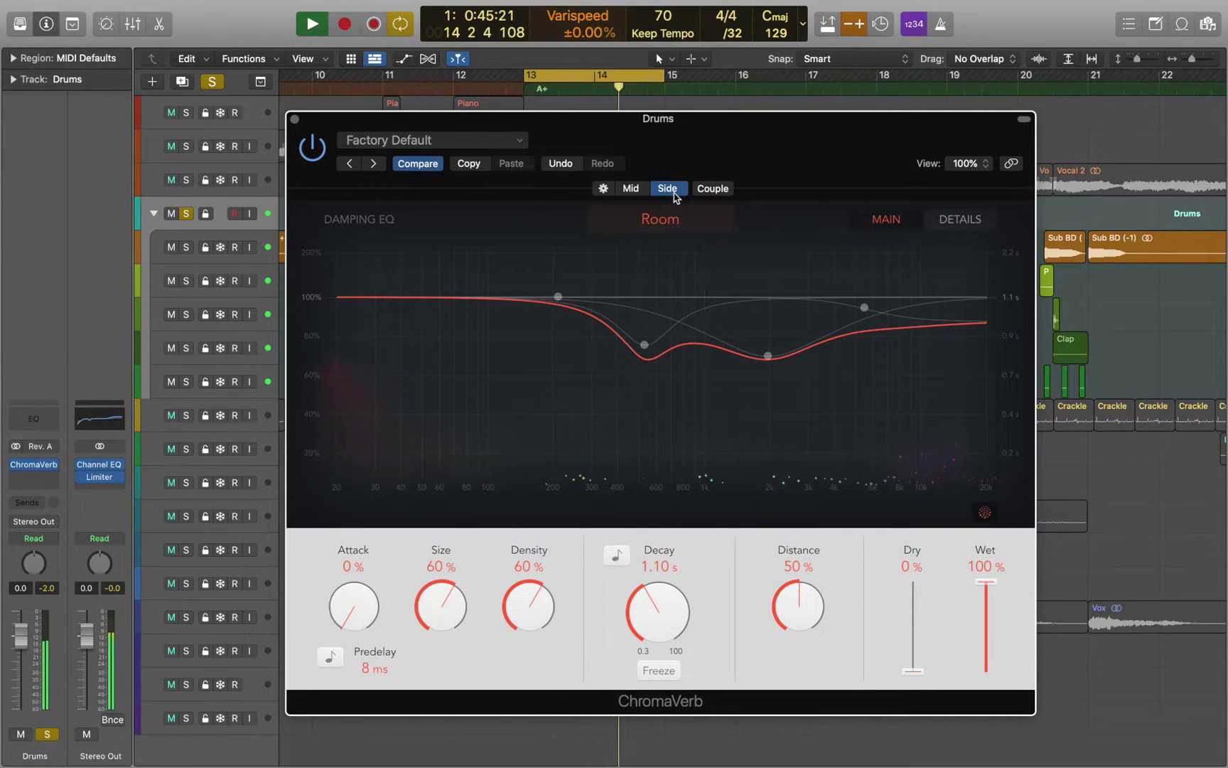
{"action": "key", "text": "space"}
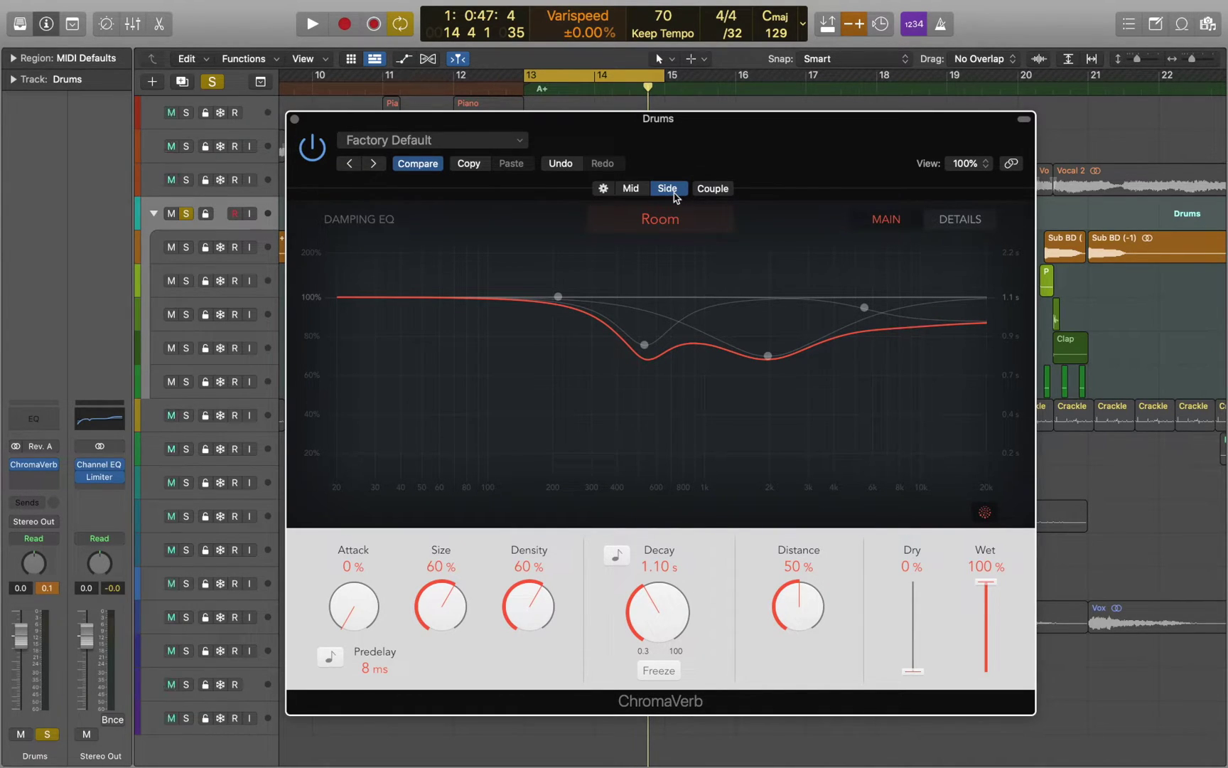
{"action": "key", "text": "super+w"}
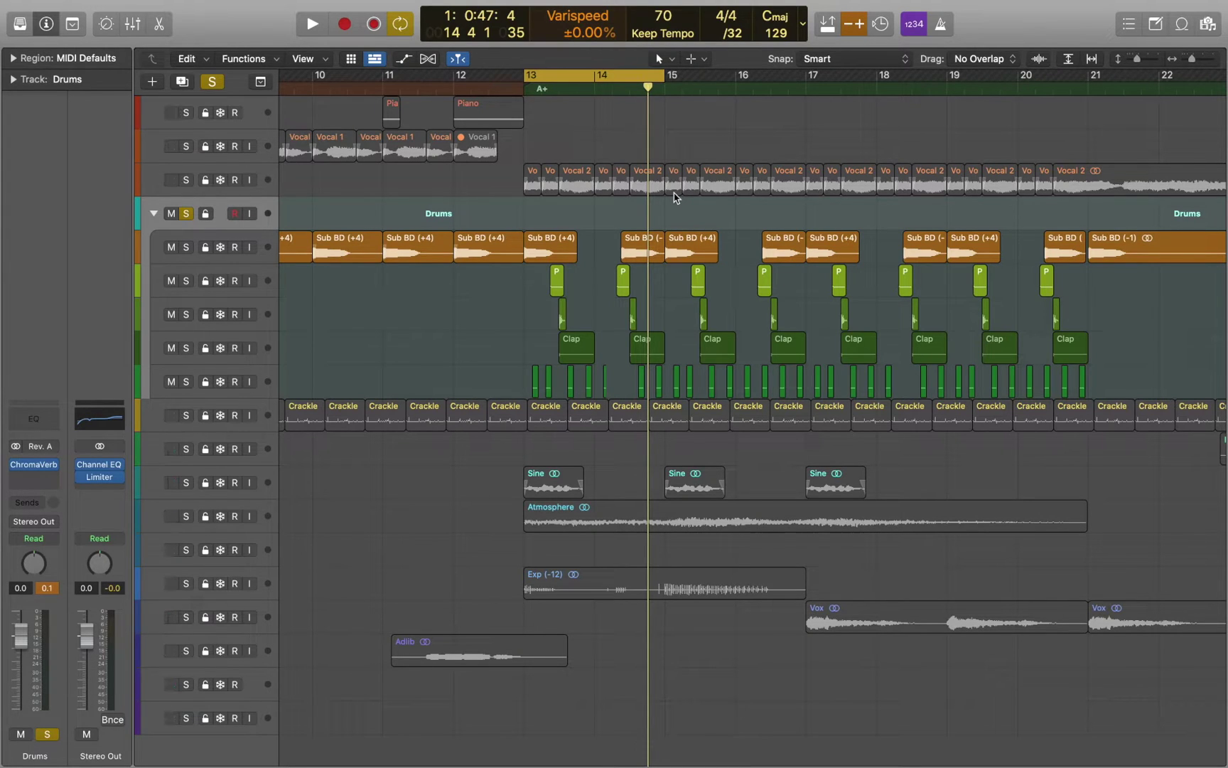
- Unsolo Drums and set the cycle range to the Atmosphere region, bars 13–21
{"action": "key", "text": "s"}
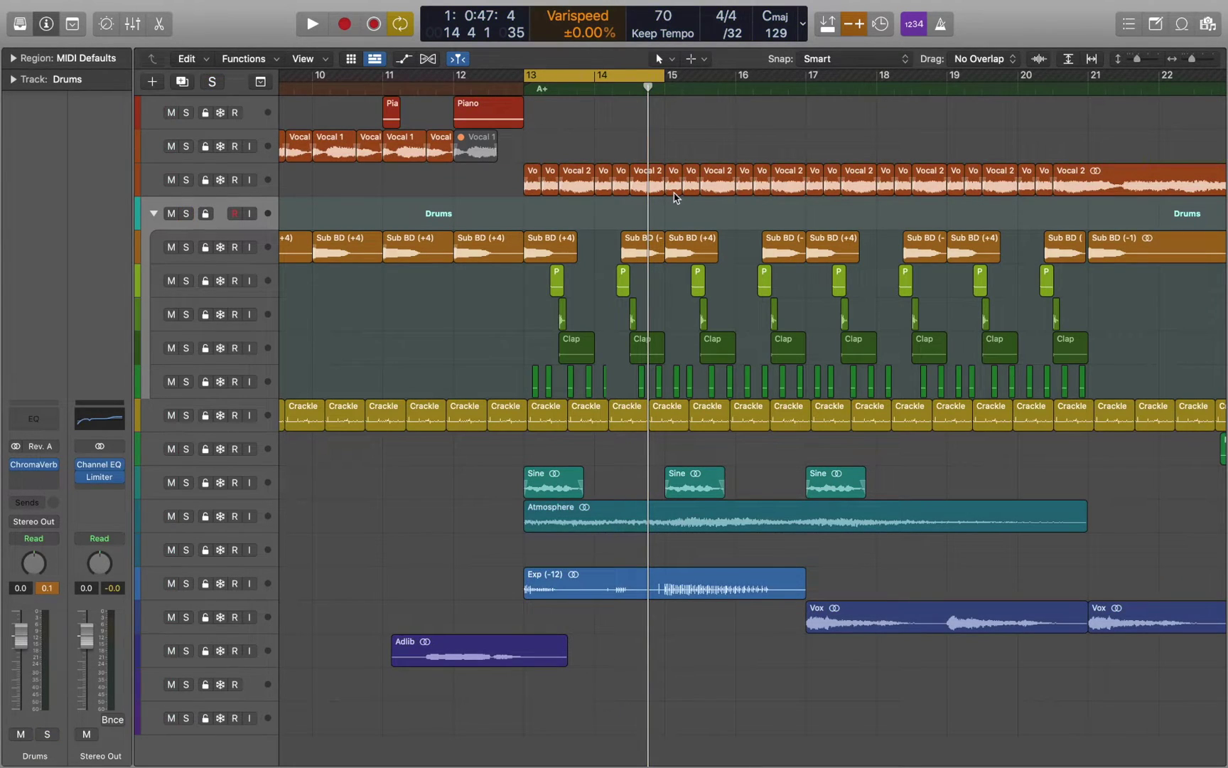
{"action": "left_click", "coordinate": [581, 519]}
{"action": "key", "text": "super+u"}
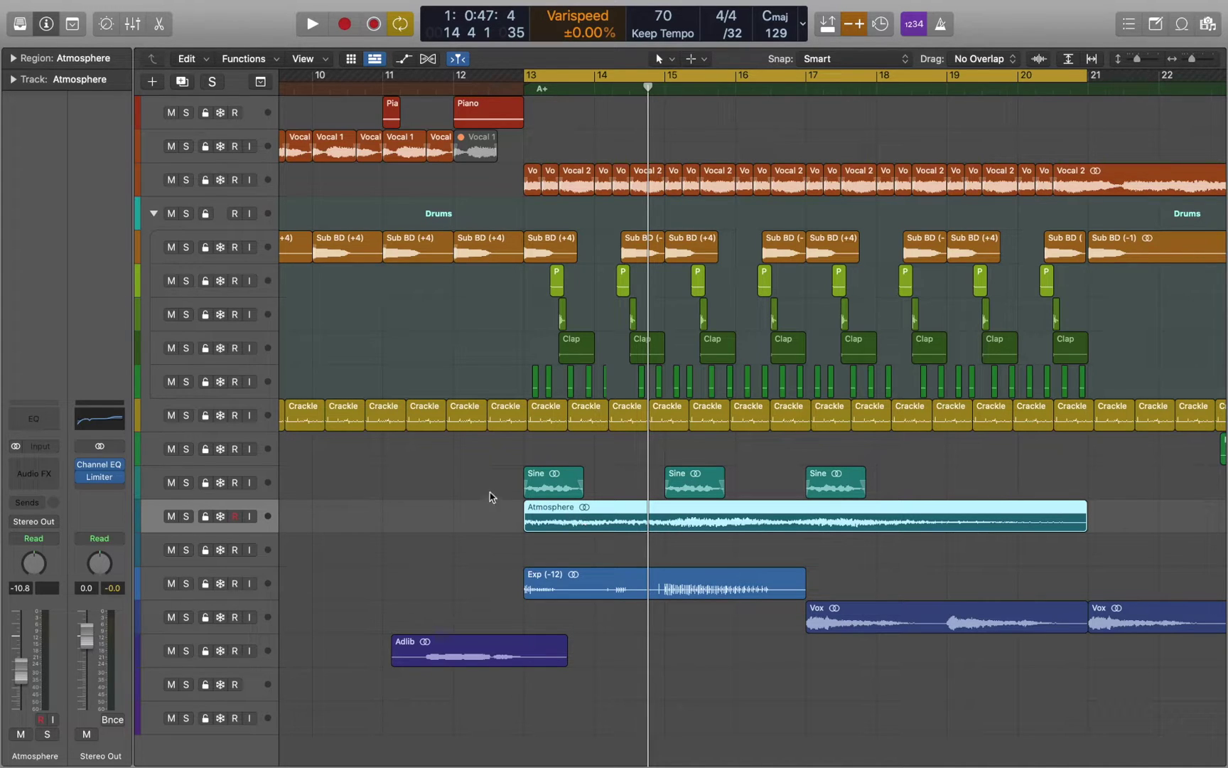
- Insert a Dual Mono Channel EQ on Atmosphere and solo the Atmosphere track
{"action": "left_click", "coordinate": [47, 467]}
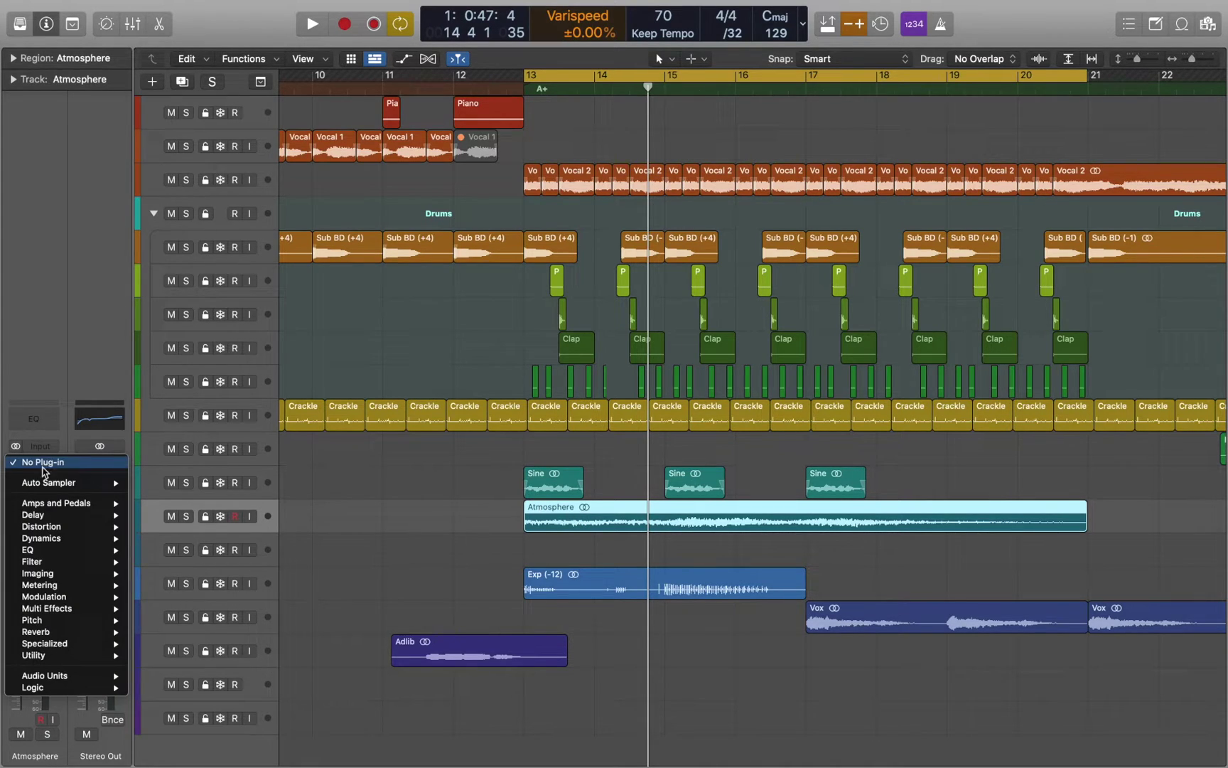
{"action": "mouse_move", "coordinate": [41, 550]}
{"action": "mouse_move", "coordinate": [226, 554]}
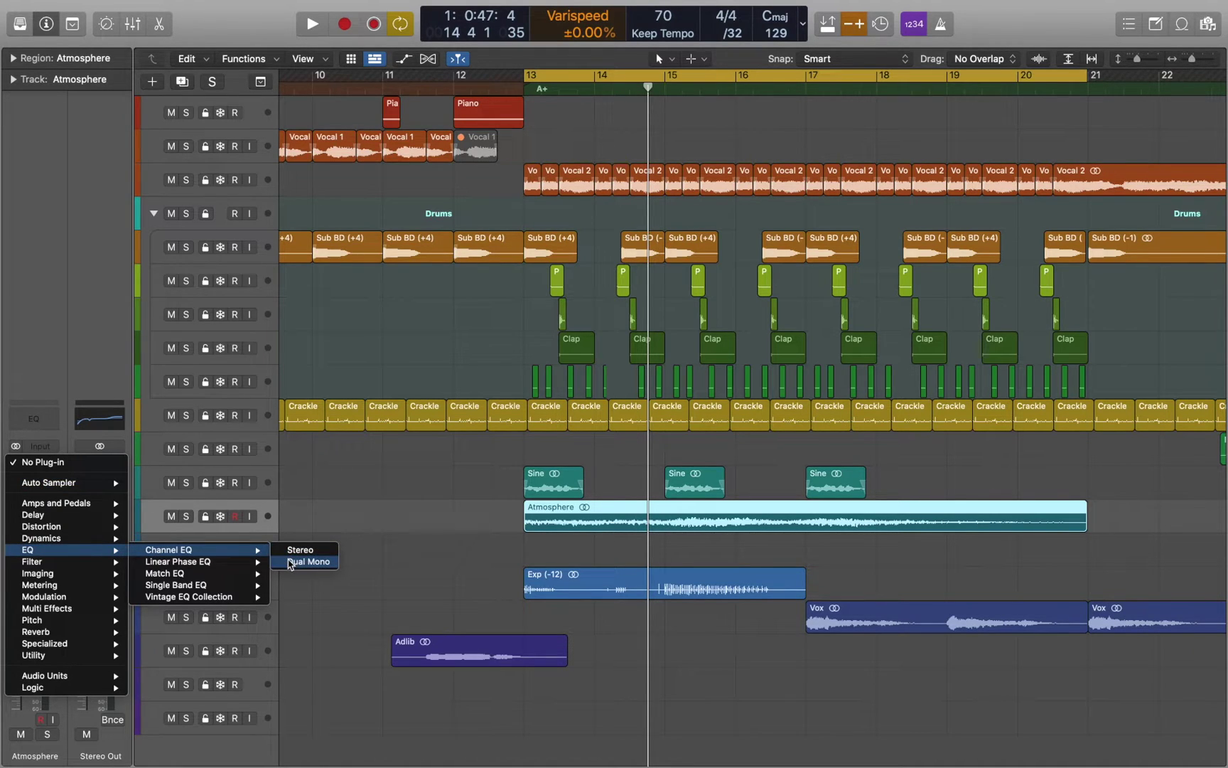
{"action": "left_click", "coordinate": [290, 564]}
{"action": "key", "text": "s"}
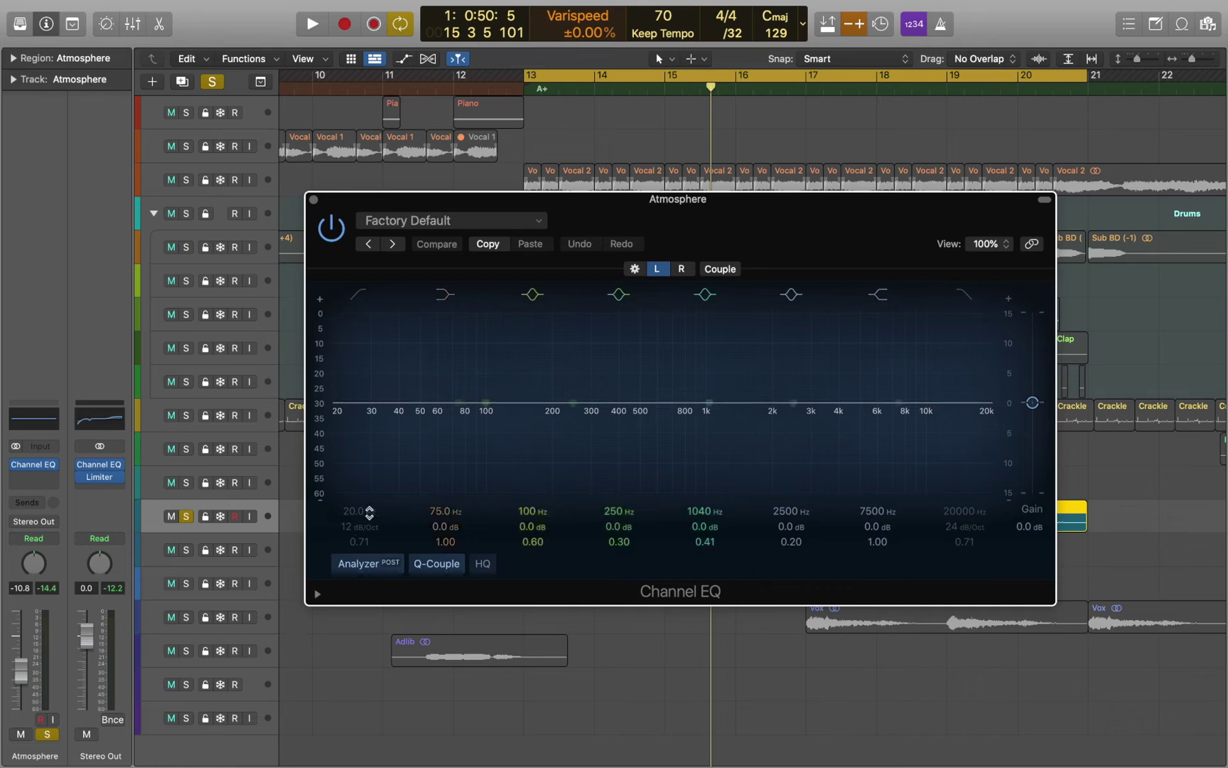
- Set the Channel EQ's processing mode to Mid/Side and select the Mid channel
{"action": "left_click", "coordinate": [635, 269]}
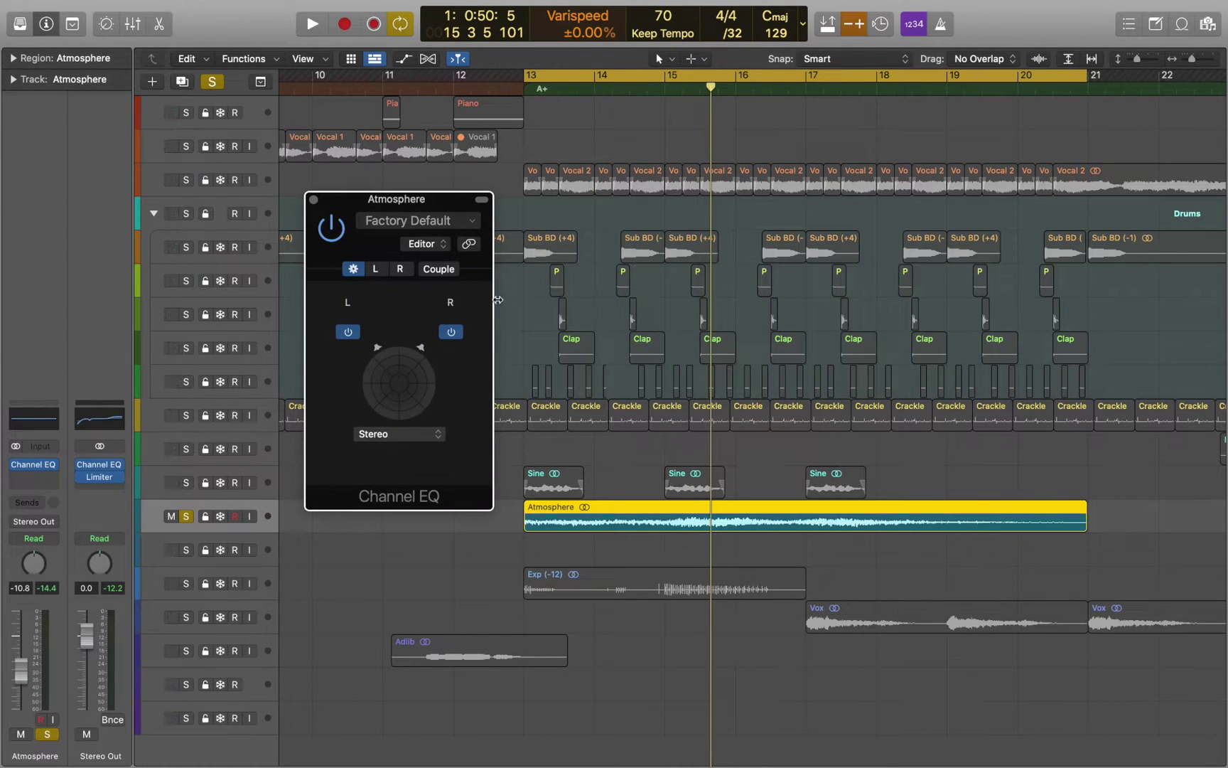
{"action": "left_click", "coordinate": [400, 434]}
{"action": "left_click", "coordinate": [397, 444]}
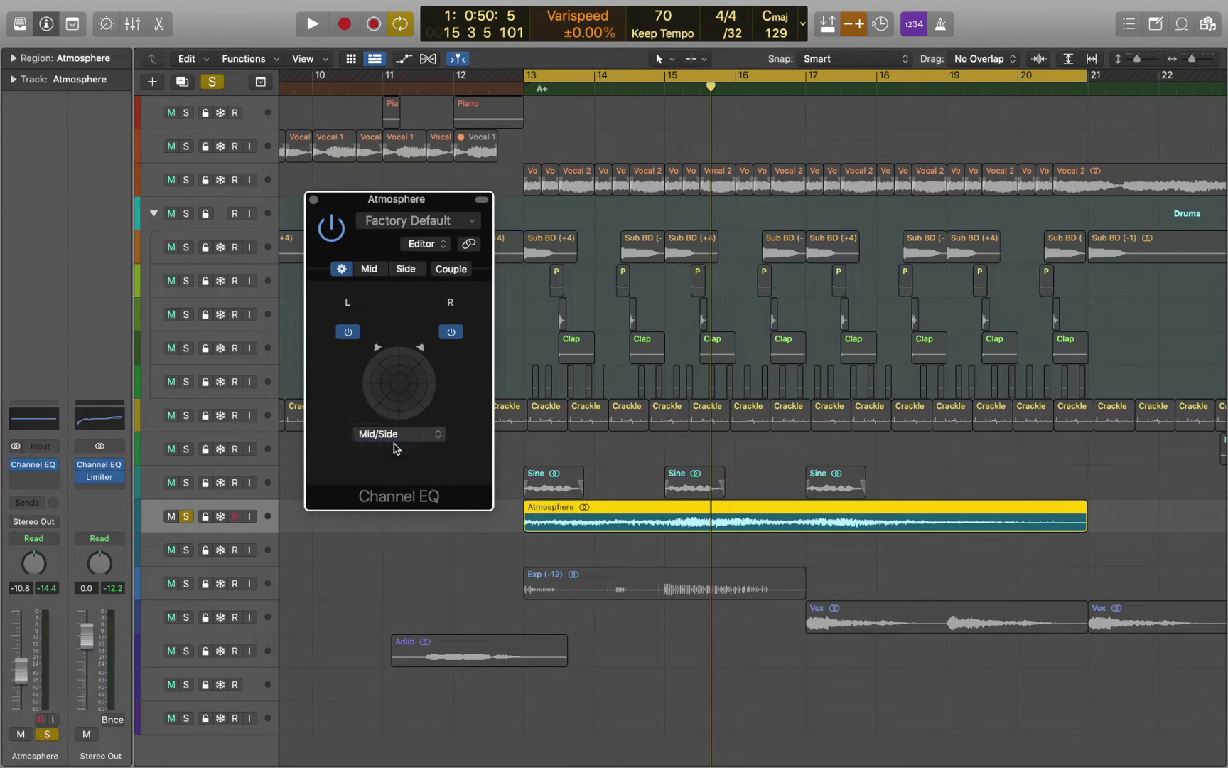
{"action": "left_click", "coordinate": [375, 271]}
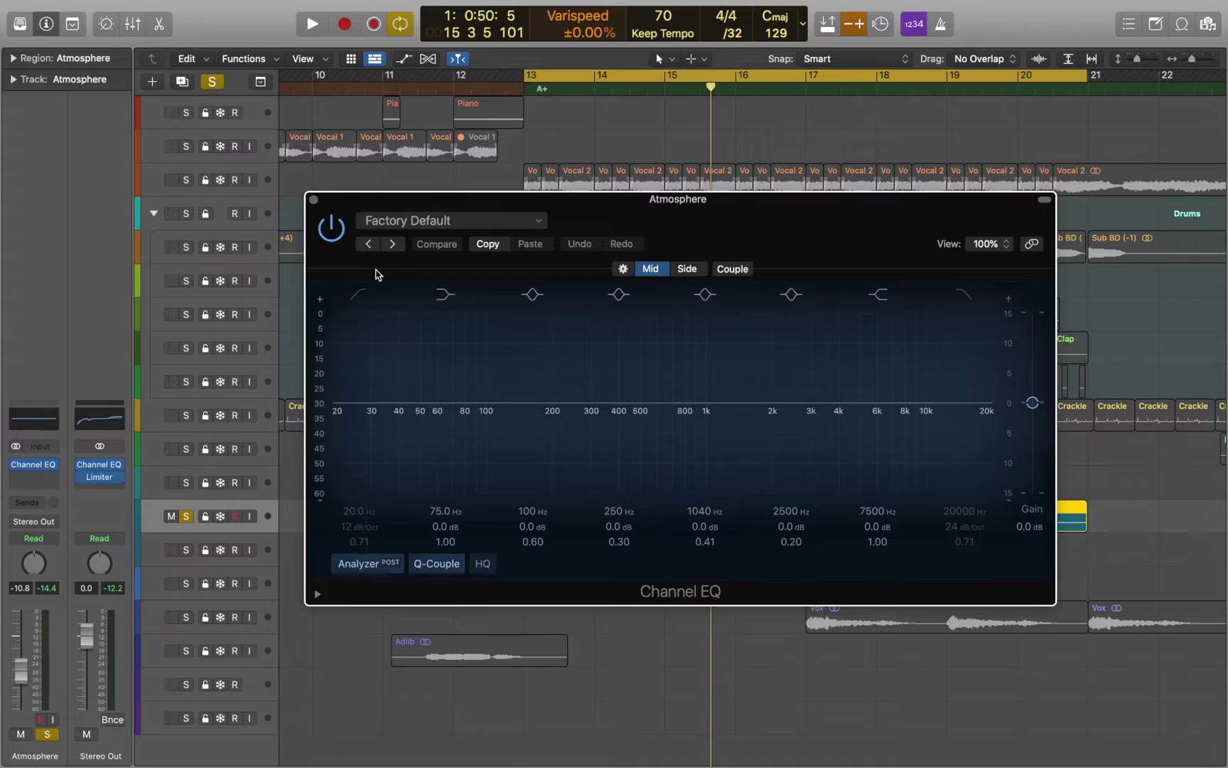
- While playing, cut the Atmosphere Mid by 7.1 dB around 1000 Hz
{"action": "key", "text": "space"}
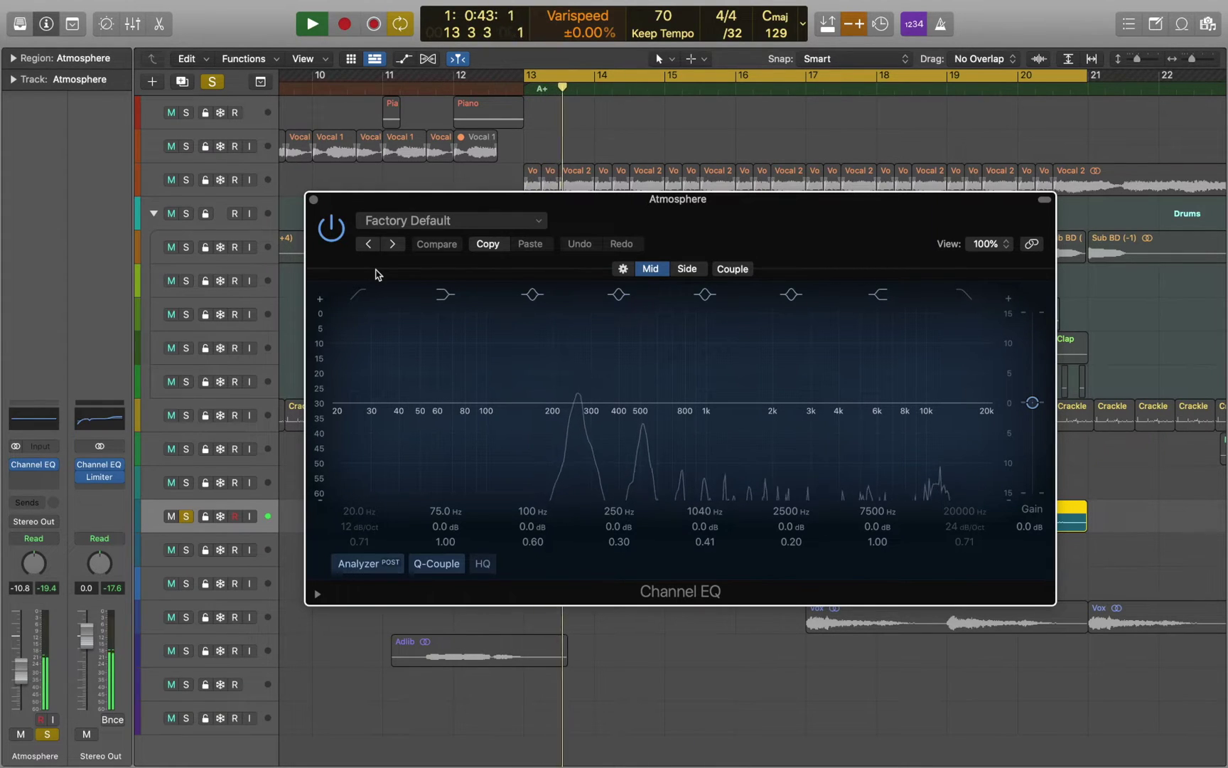
{"action": "left_click", "coordinate": [709, 403]}
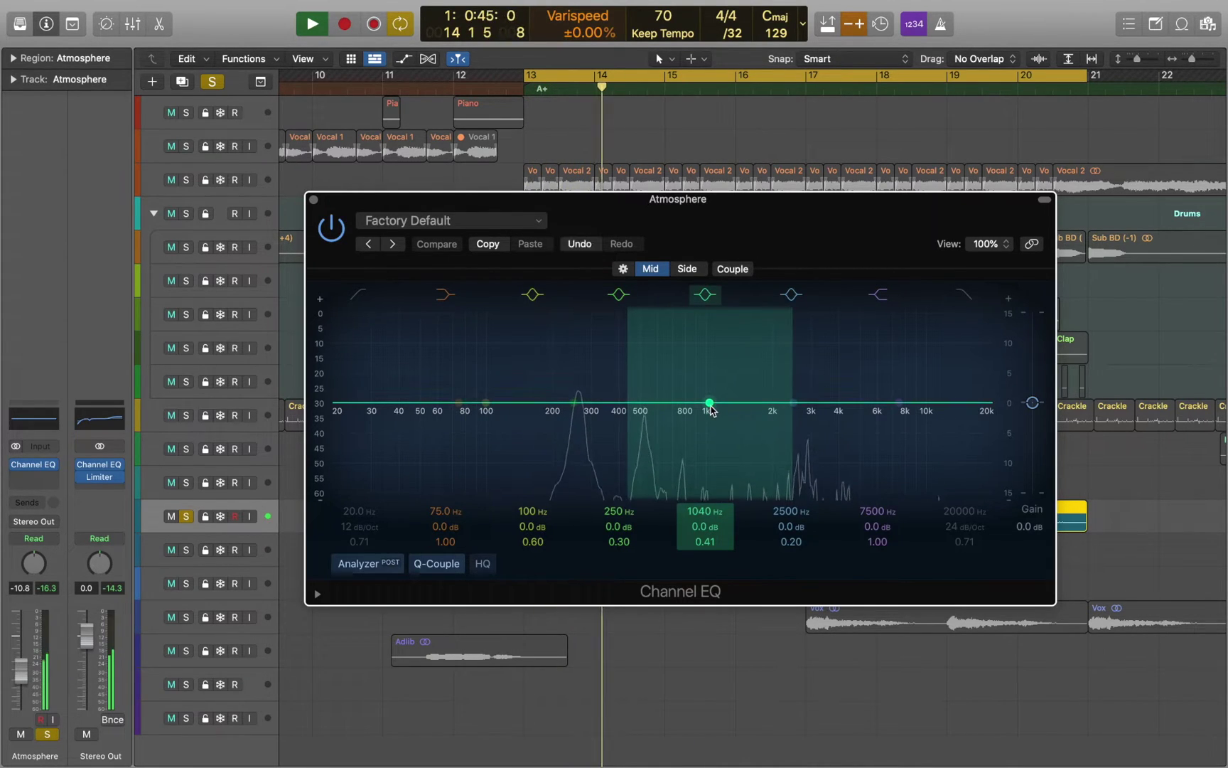
{"action": "left_click_drag", "start_coordinate": [710, 403], "coordinate": [707, 464]}
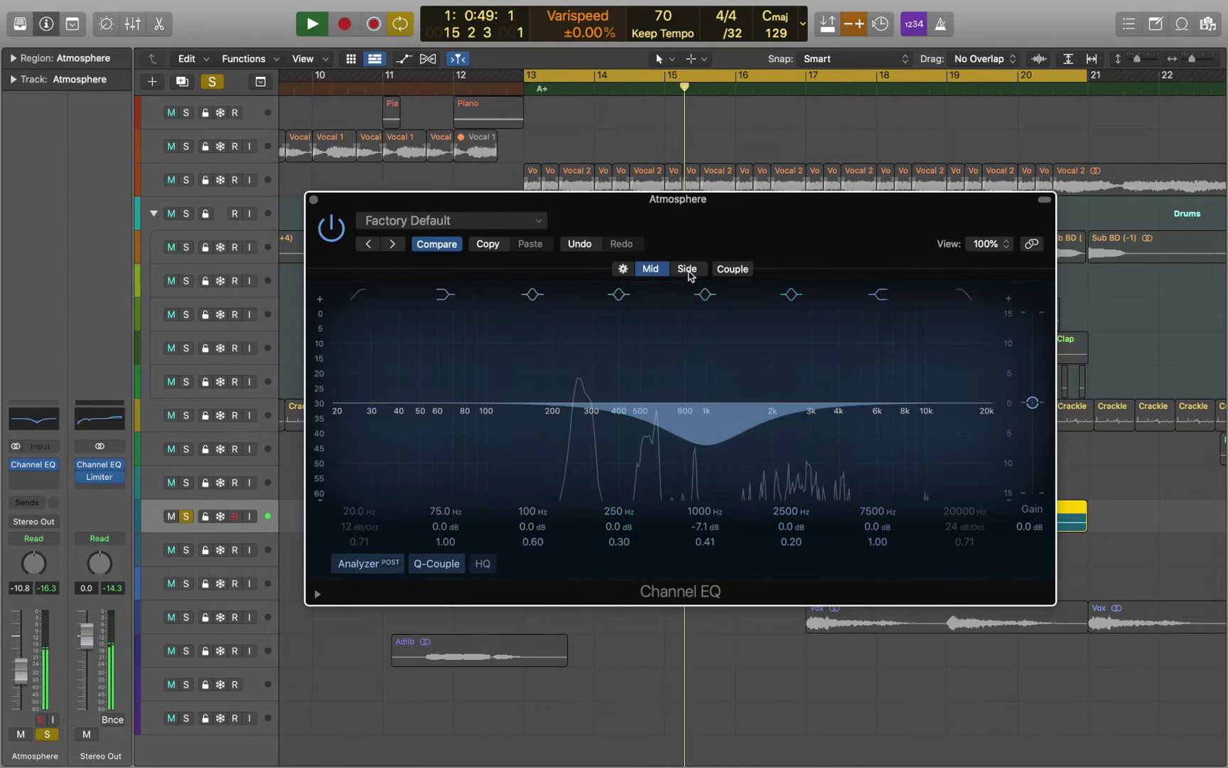
- Boost the Side with a +5.5 dB high shelf from 2260 Hz, then stop playback
{"action": "left_click", "coordinate": [687, 270]}
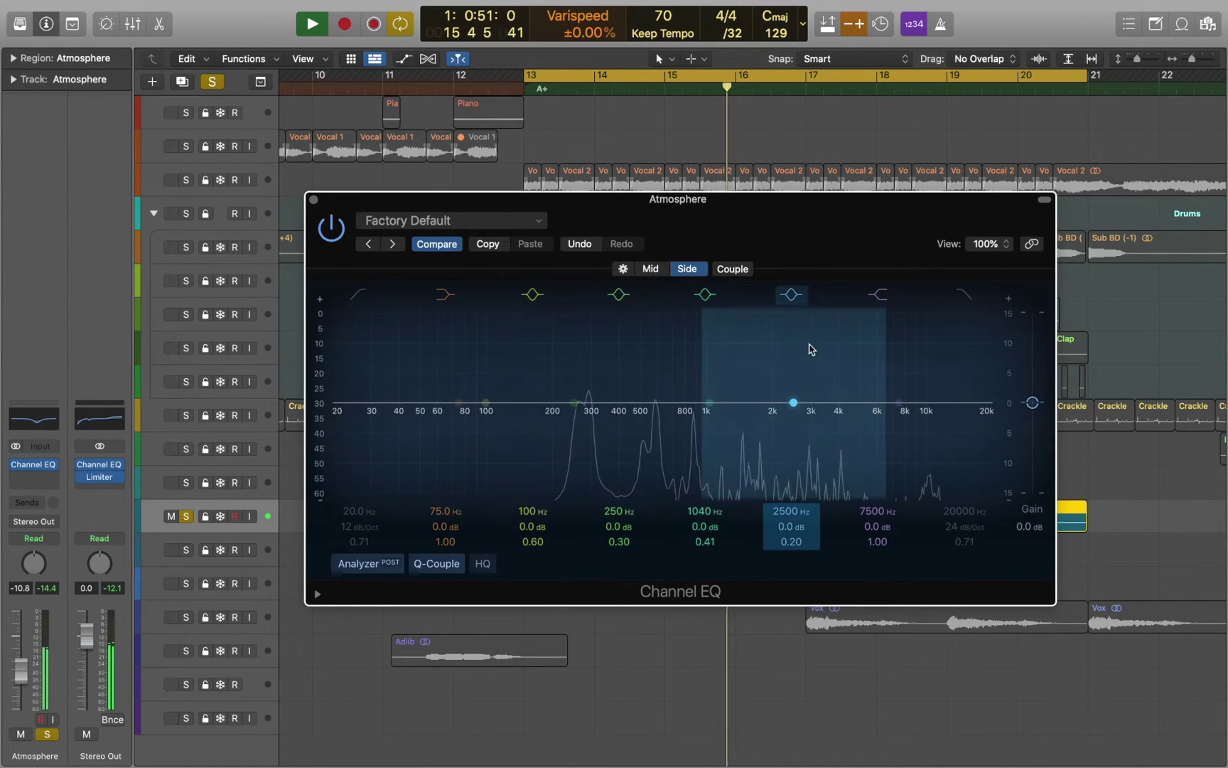
{"action": "left_click_drag", "start_coordinate": [898, 400], "coordinate": [787, 361]}
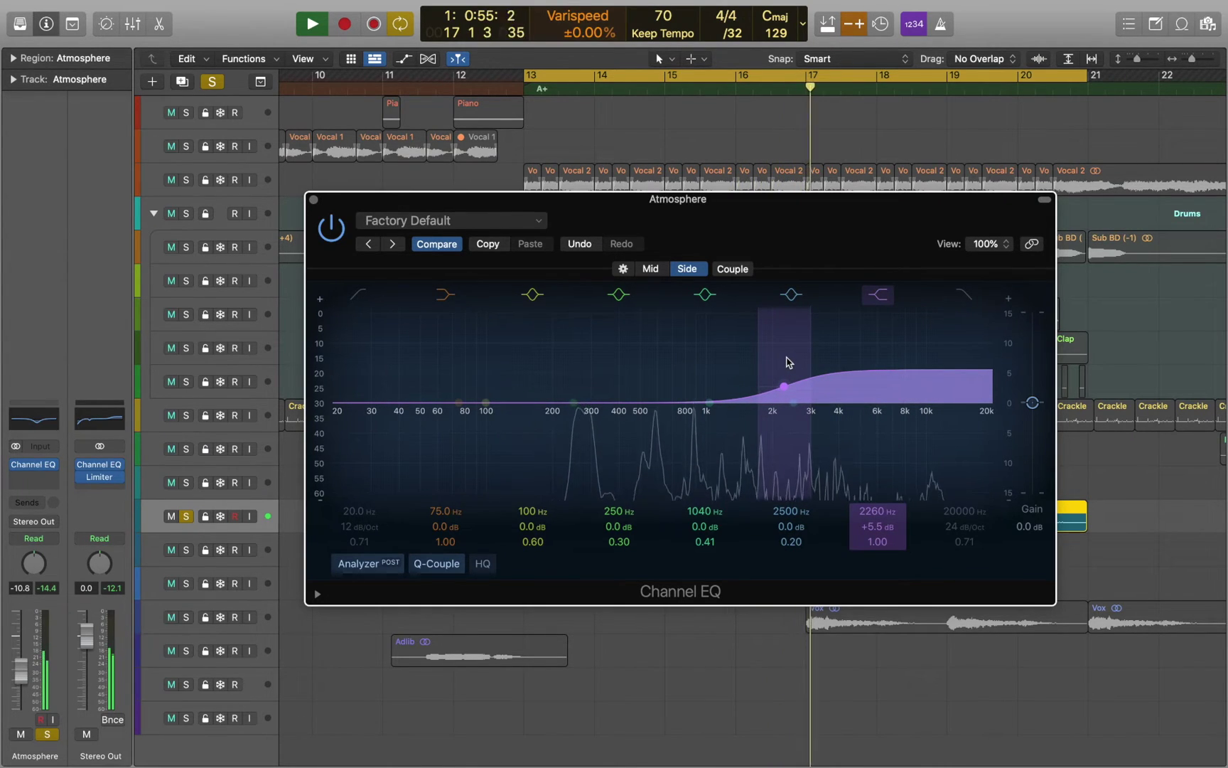
{"action": "key", "text": "space"}
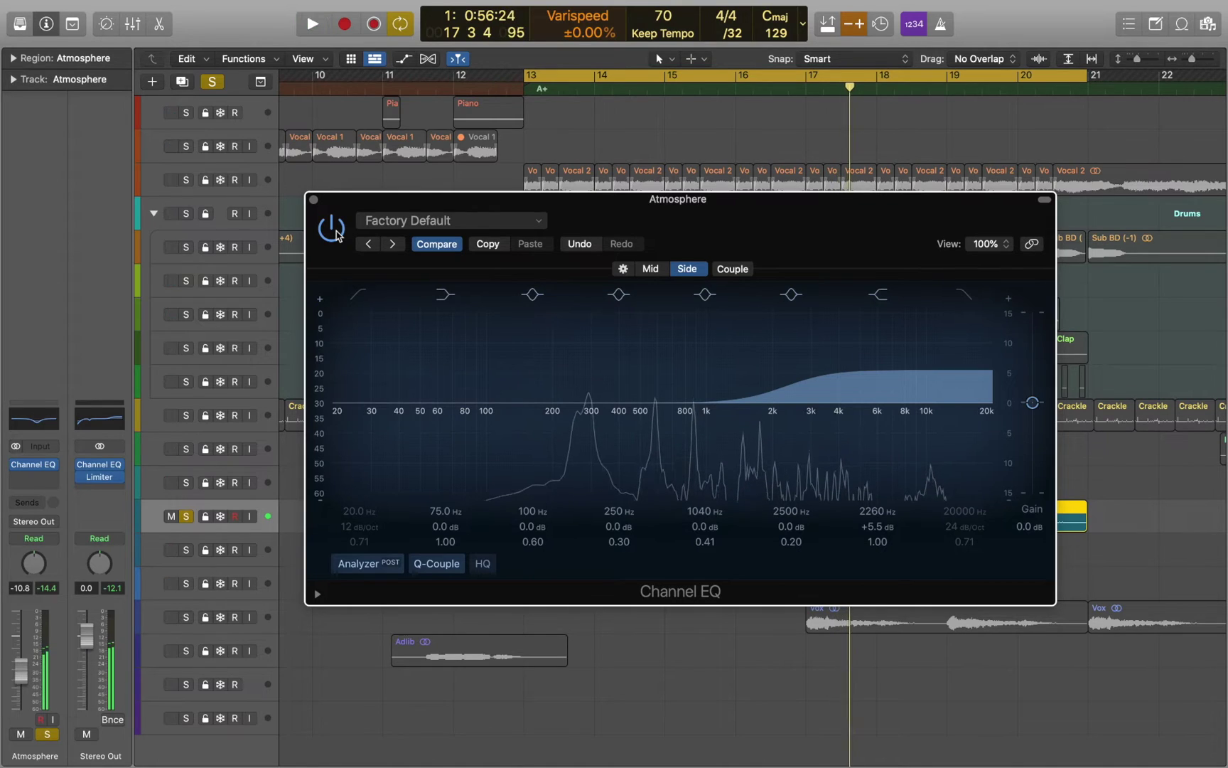
{"action": "left_click", "coordinate": [332, 229]}
{"action": "key", "text": "space"}
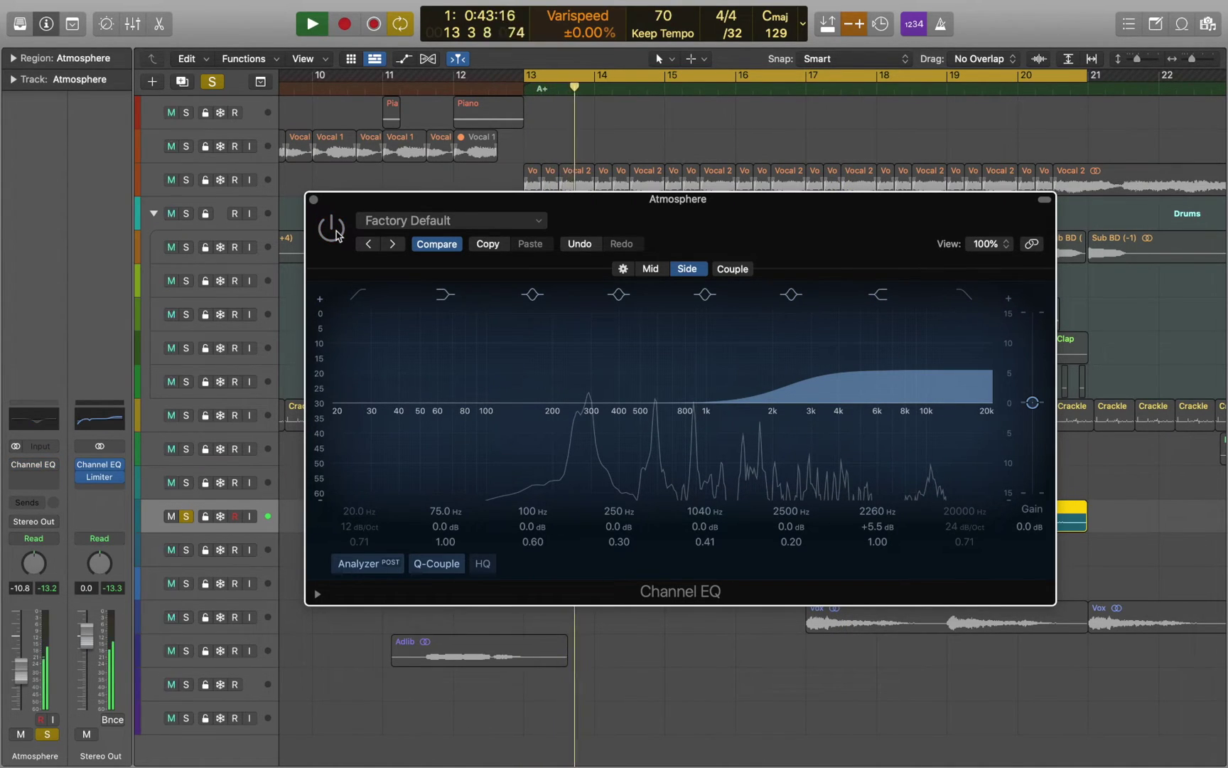
{"action": "left_click", "coordinate": [337, 235]}
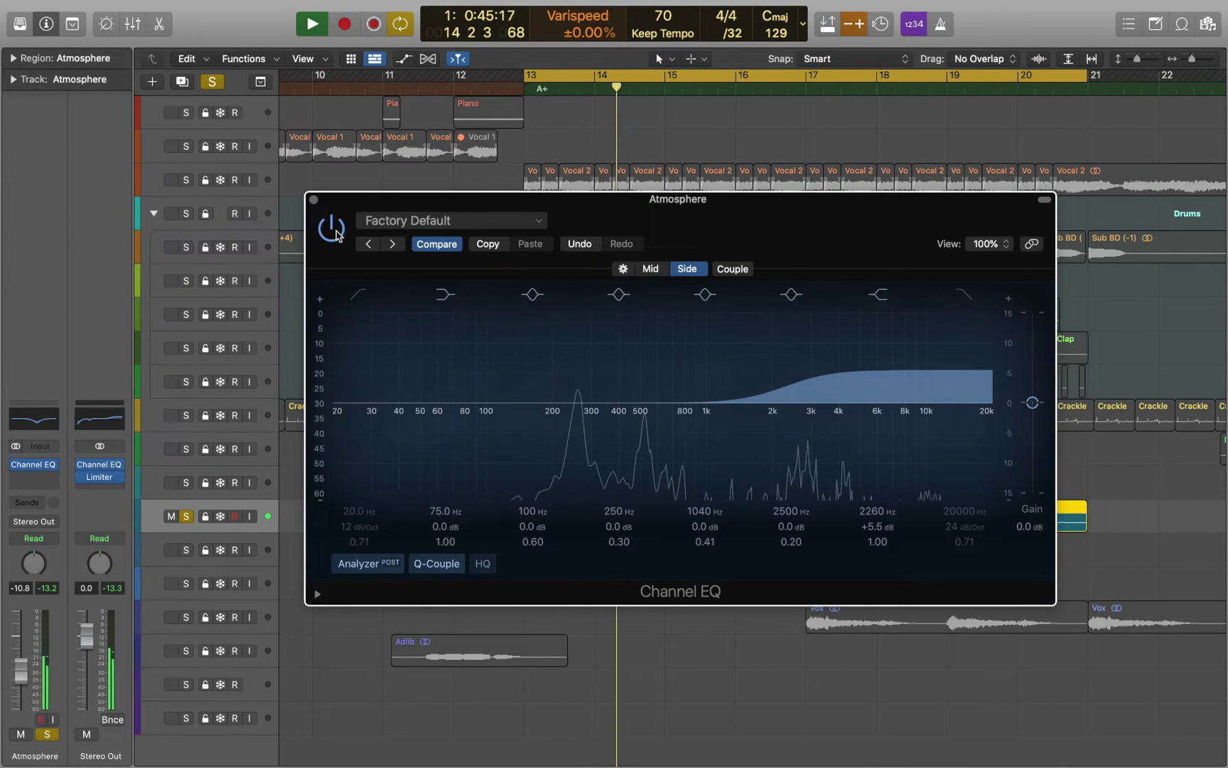
{"action": "left_click", "coordinate": [337, 235]}
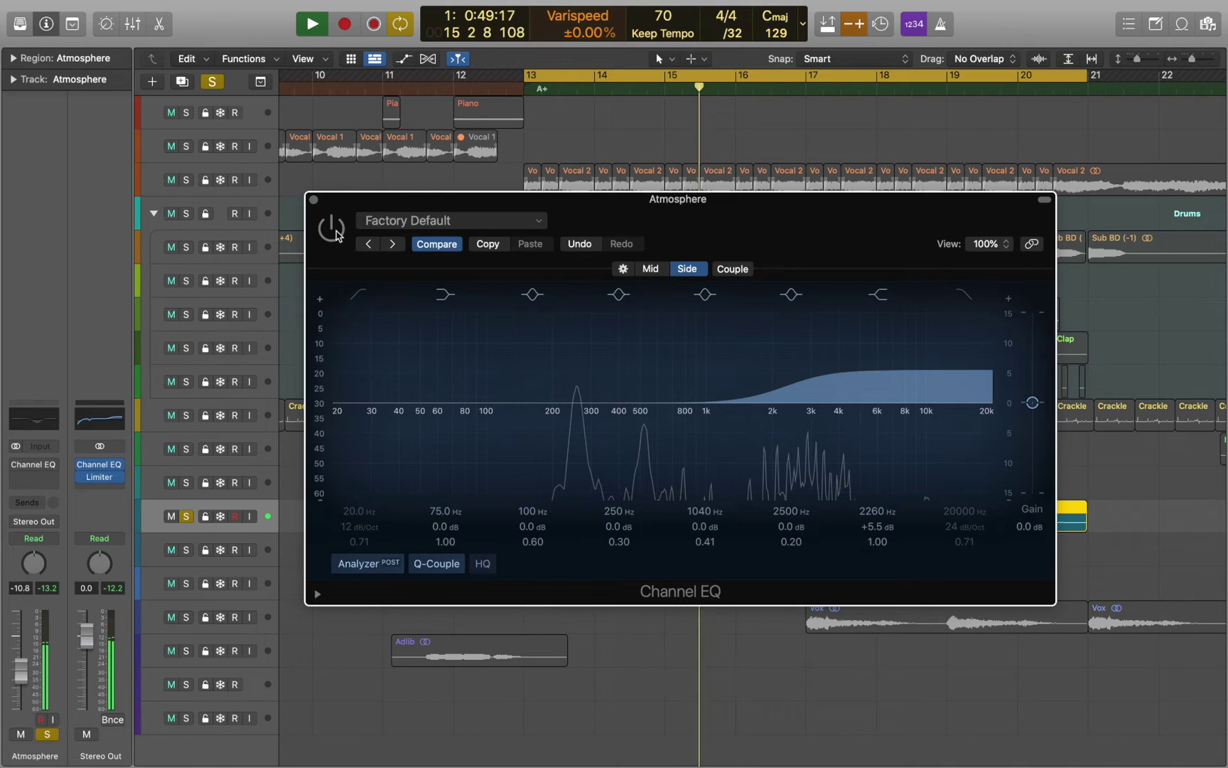
{"action": "left_click", "coordinate": [337, 235]}
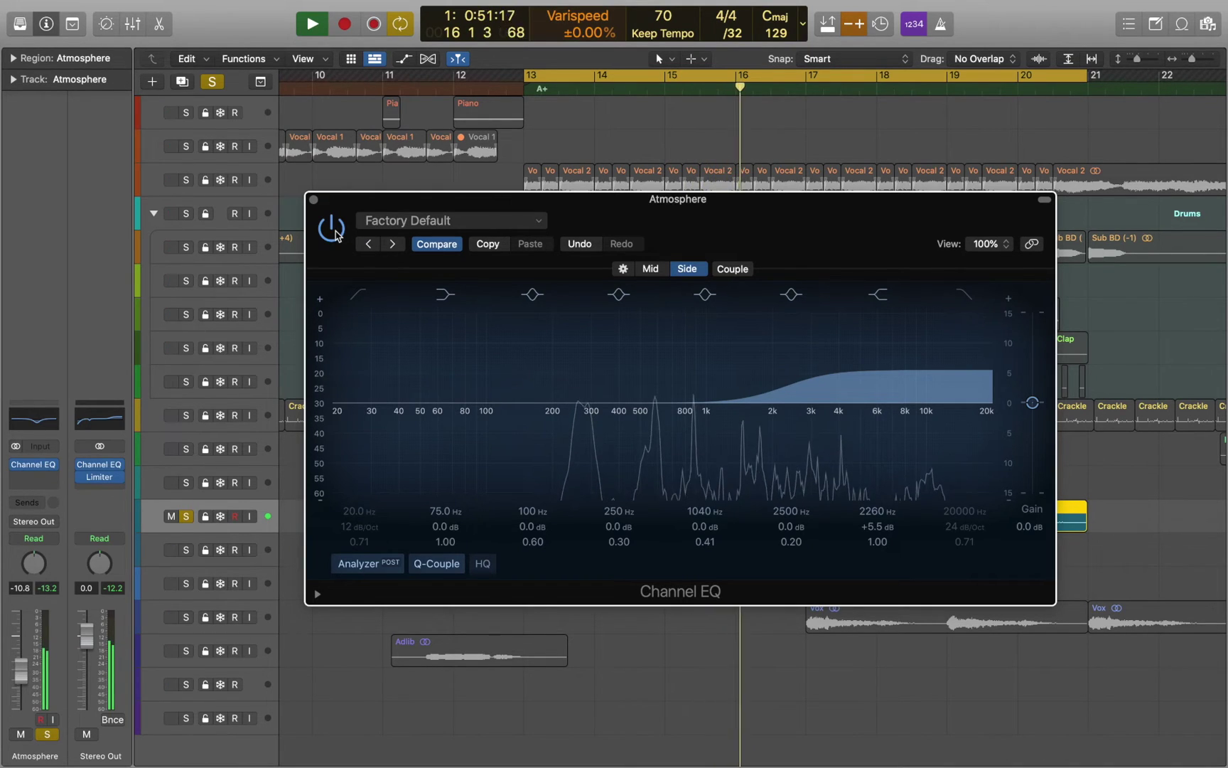
{"action": "key", "text": "space"}
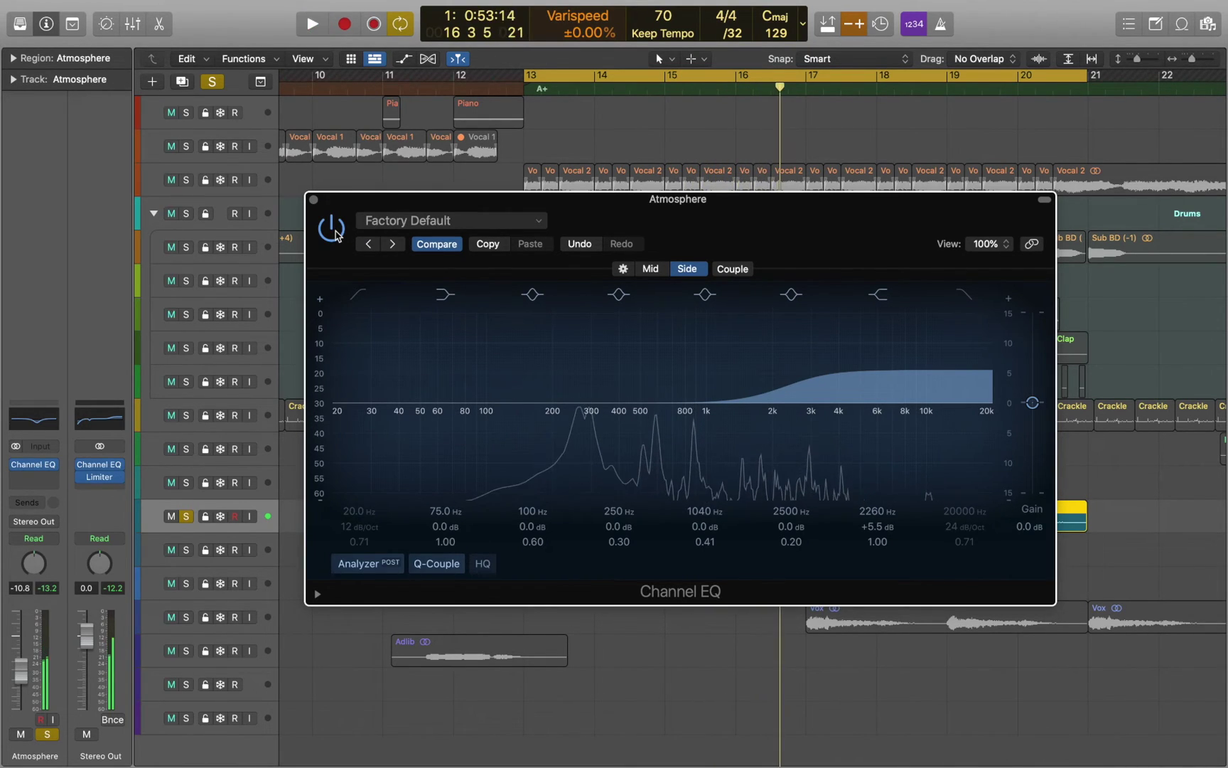